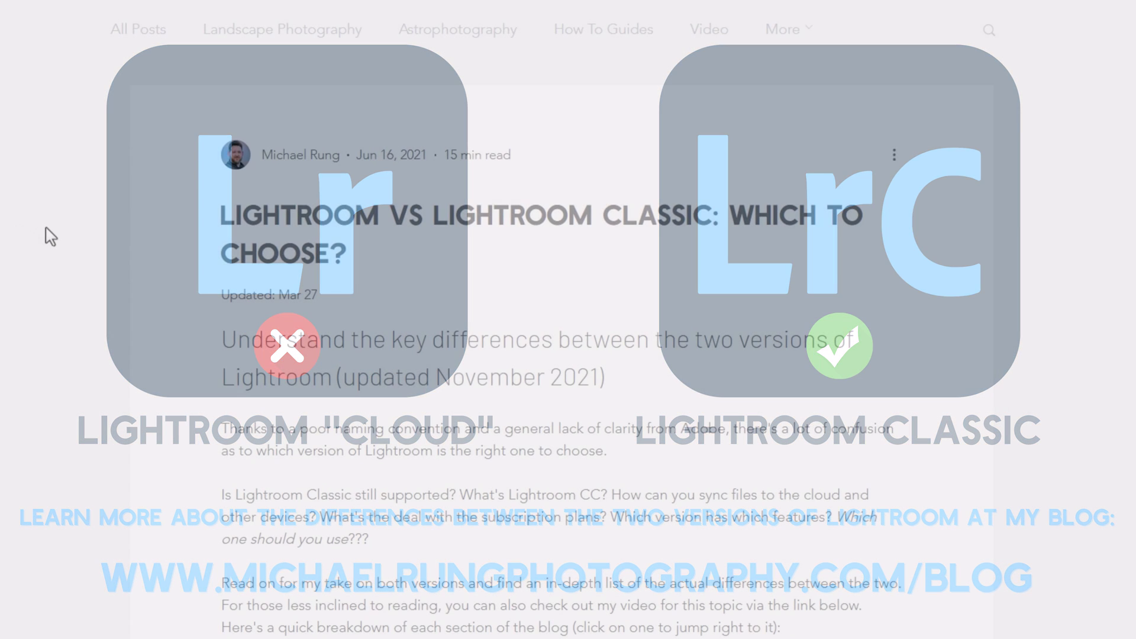
Step: Scroll the Lightroom vs Lightroom Classic article down to the 'A Closer Look at Lightroom Classic' heading
scroll(45, 236, down, 10)
scroll(48, 236, down, 20)
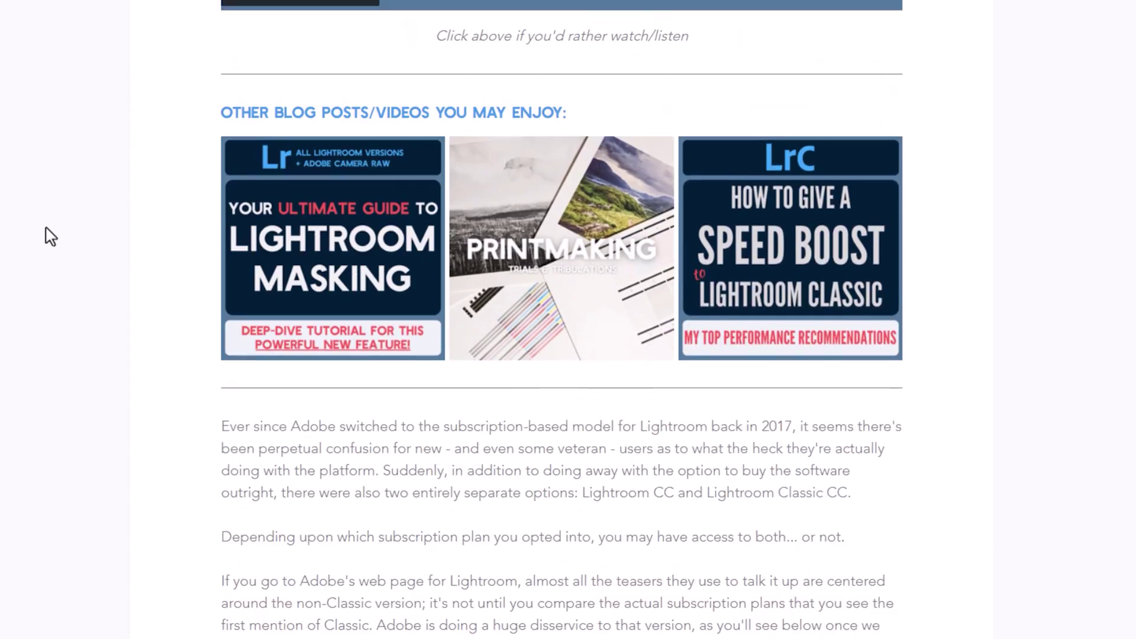
scroll(50, 236, down, 15)
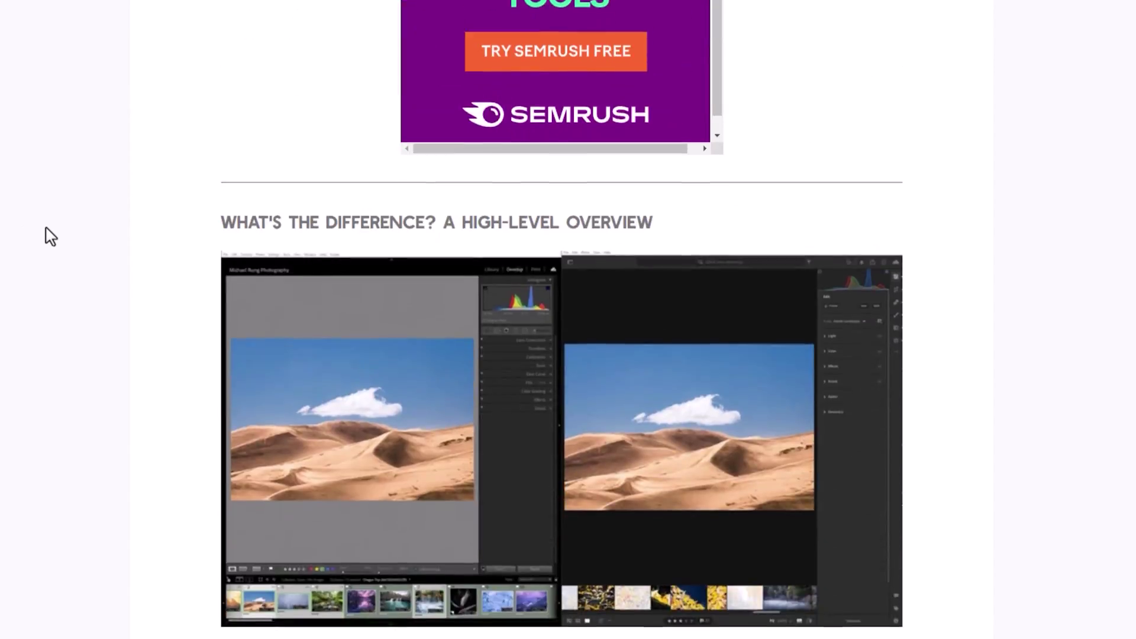
scroll(50, 236, down, 20)
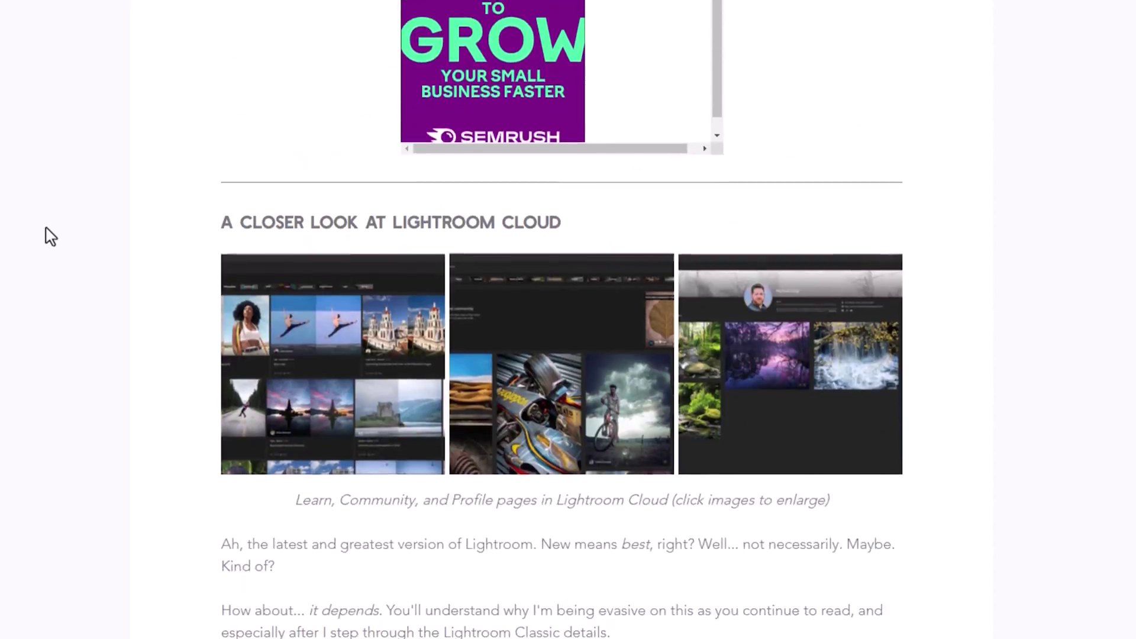
scroll(49, 236, down, 20)
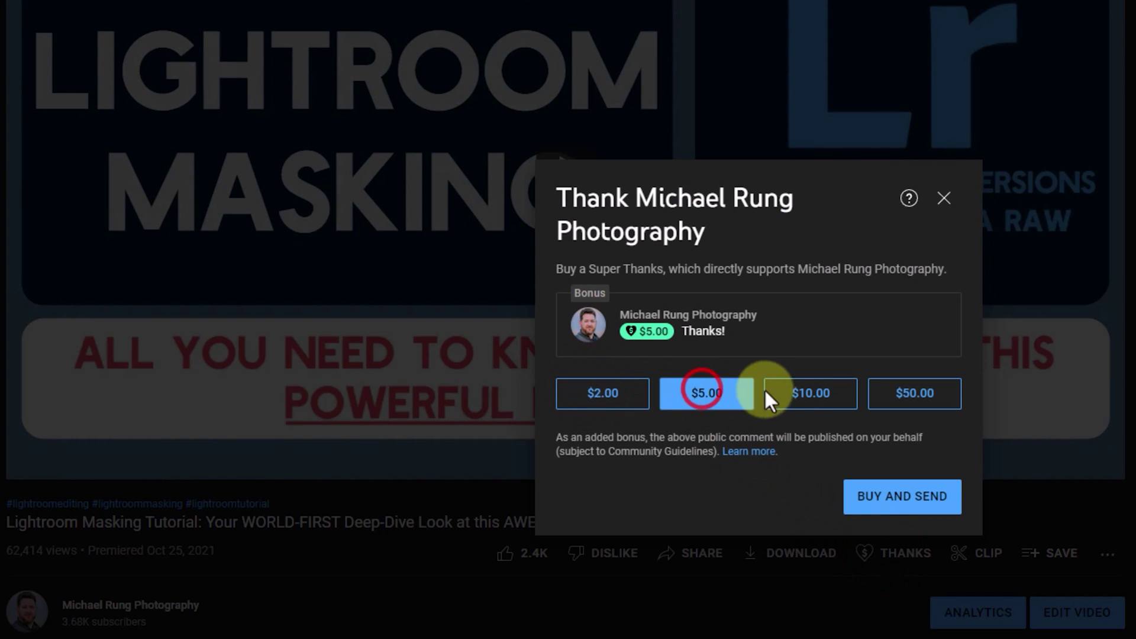
Step: Try the $10.00 and $50.00 Super Thanks amounts, then settle on $5.00
click(796, 395)
click(904, 394)
click(714, 400)
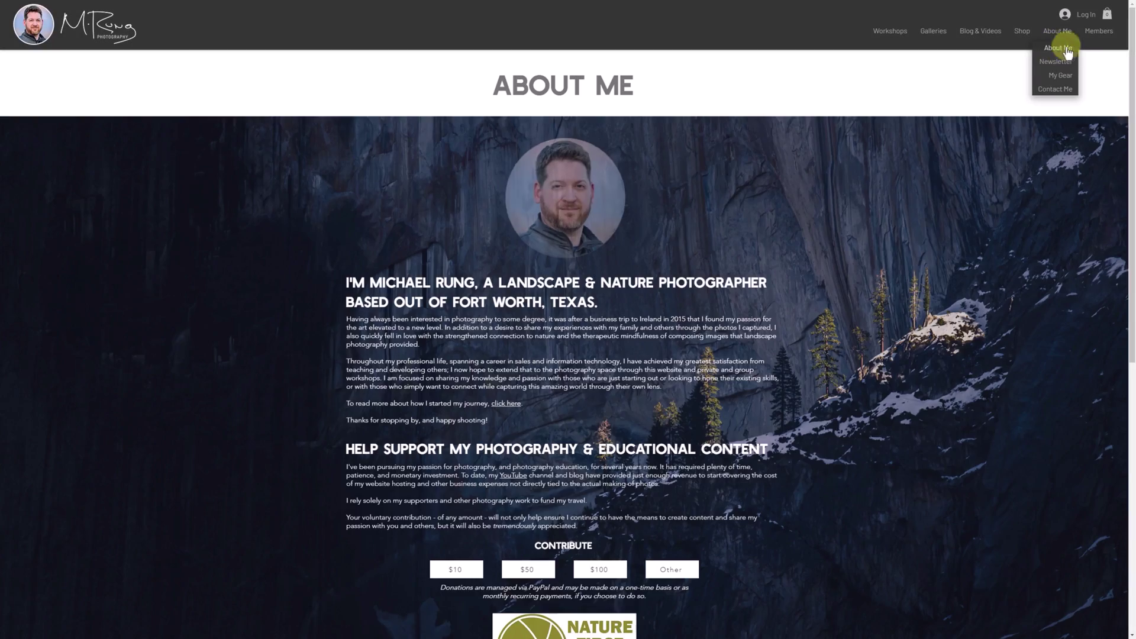
Step: Move down the About Me page to the Help Support contribution section
drag(1132, 51, 1127, 87)
scroll(1127, 87, down, 7)
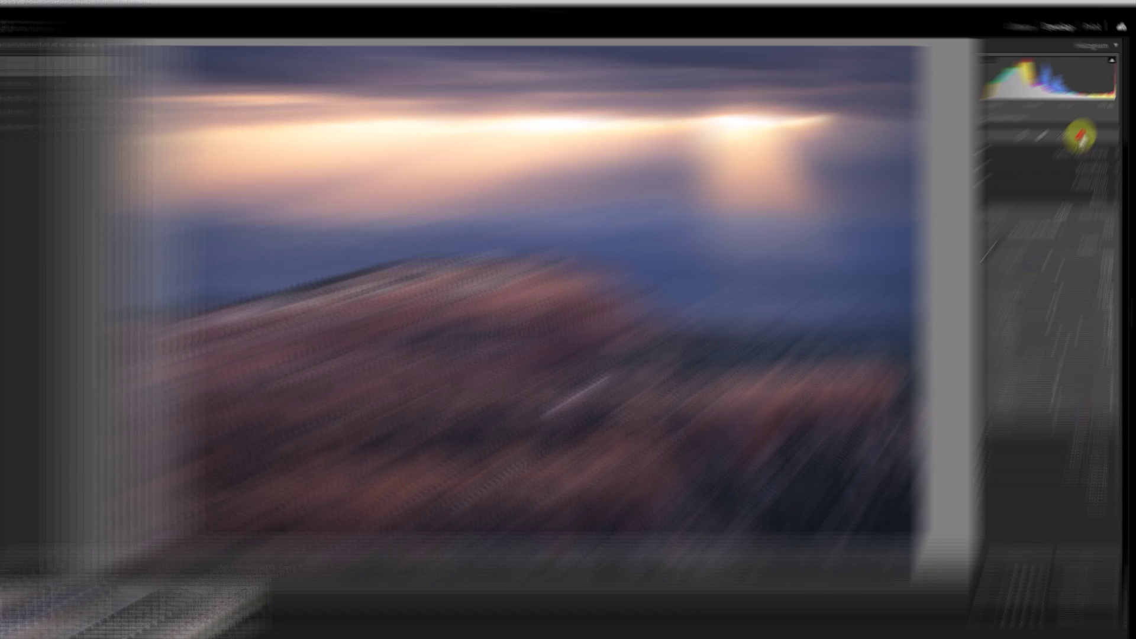
Step: Select the Landscape - Dodge mask group, compare its component options, and open the group's menu
click(1084, 131)
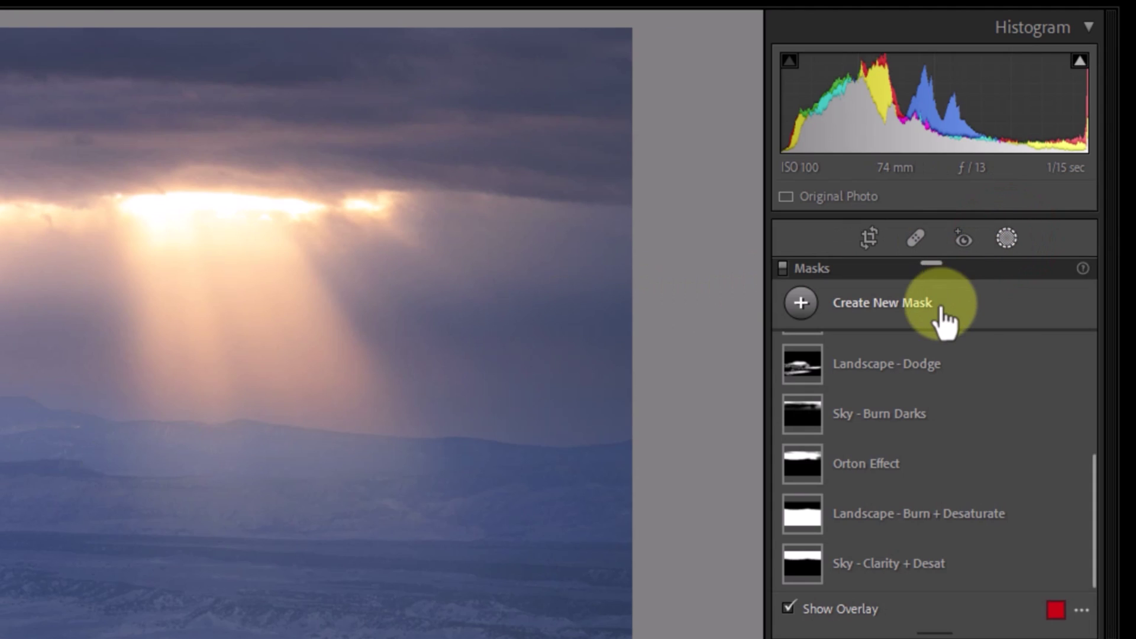
click(882, 358)
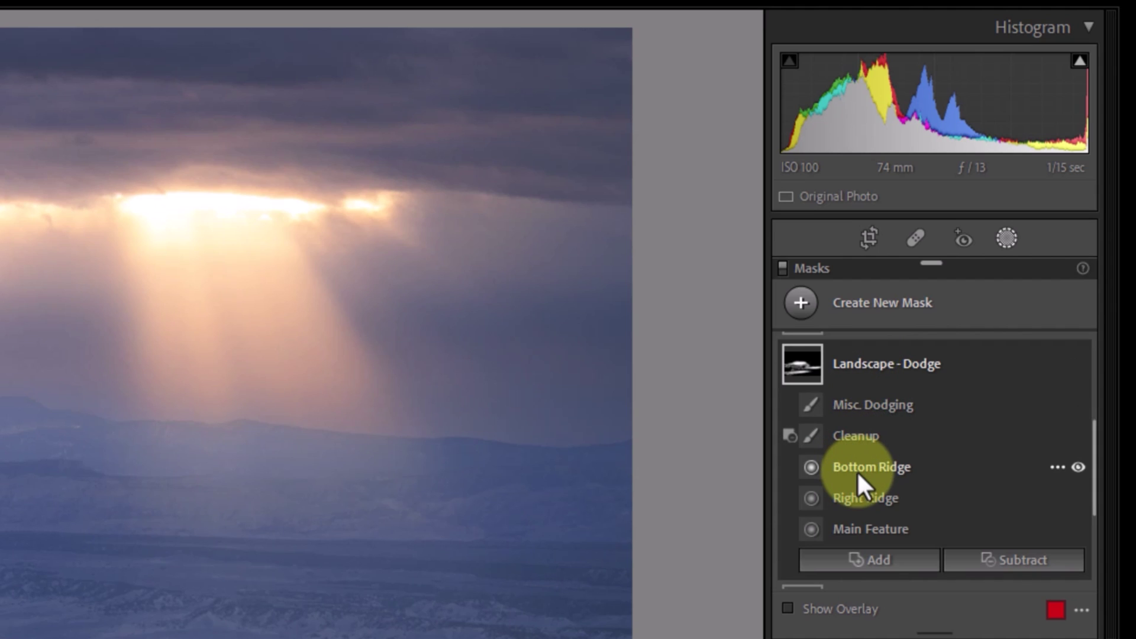
right_click(859, 526)
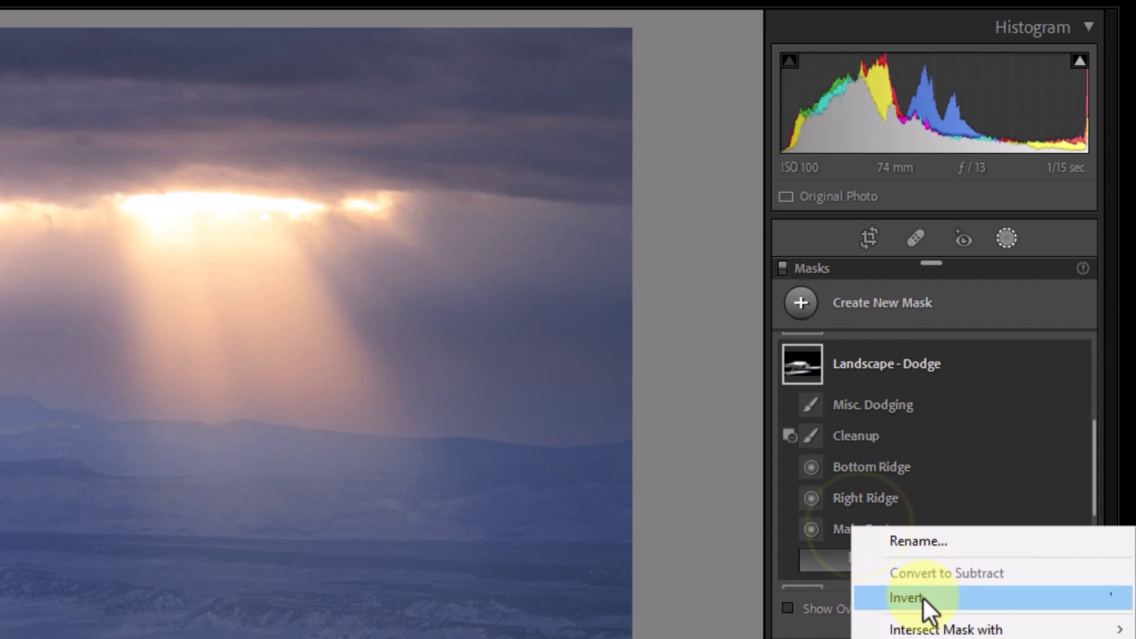
right_click(882, 501)
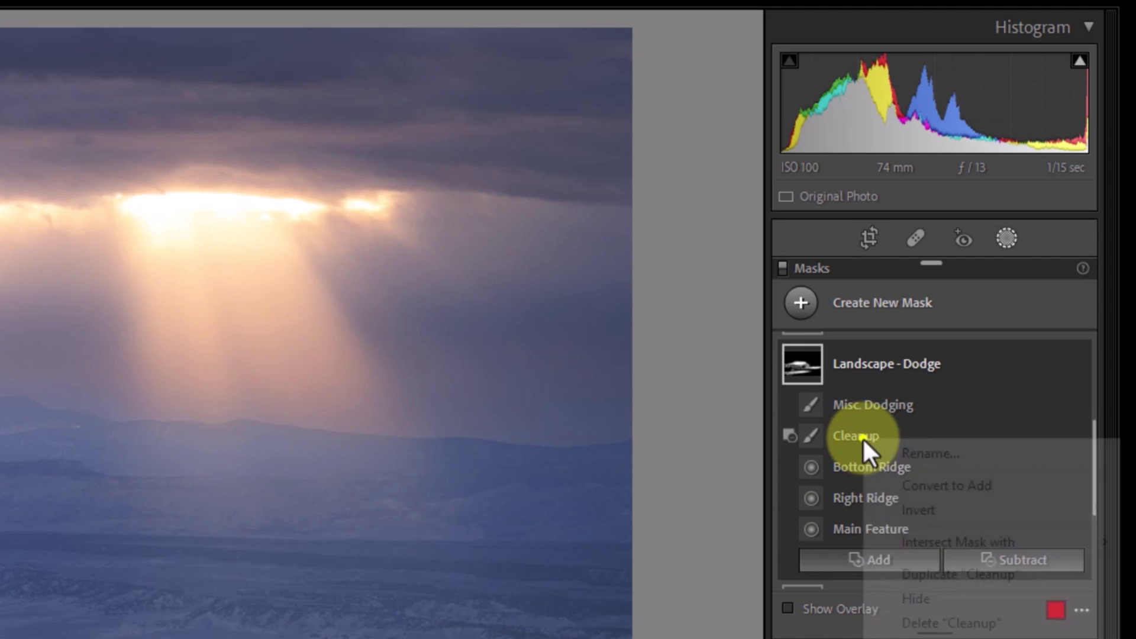
right_click(881, 364)
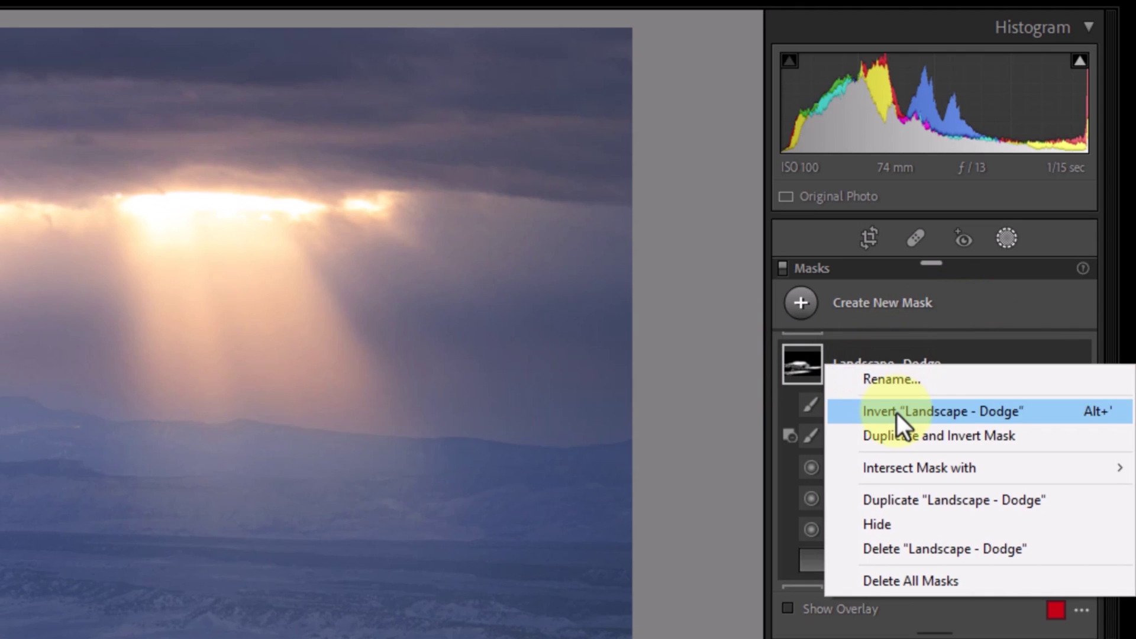
key(Escape)
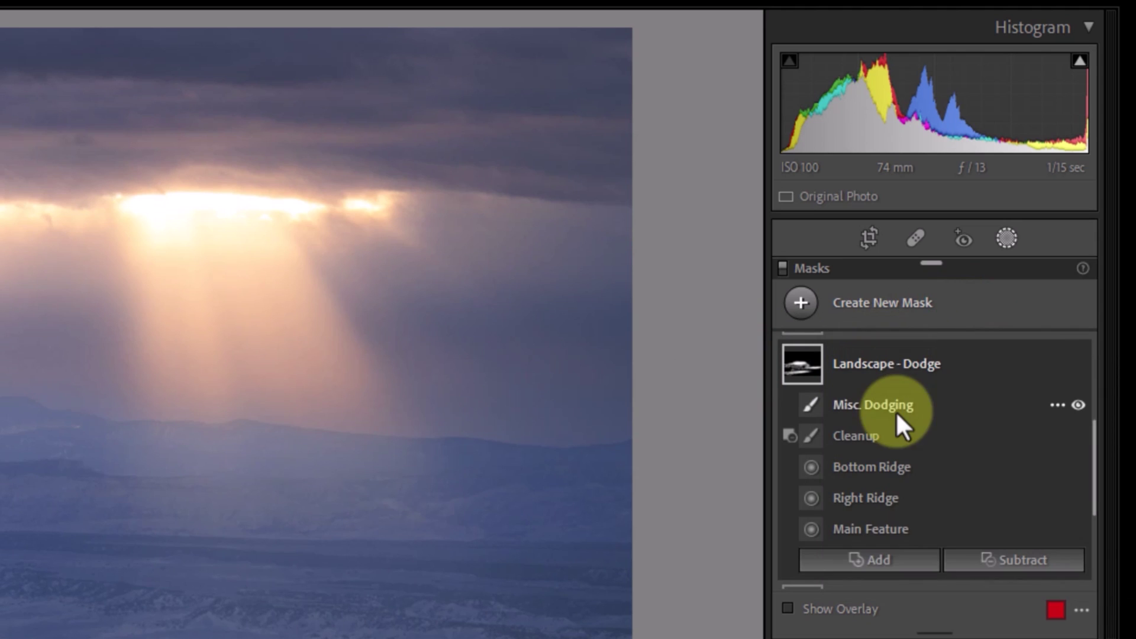
click(1056, 365)
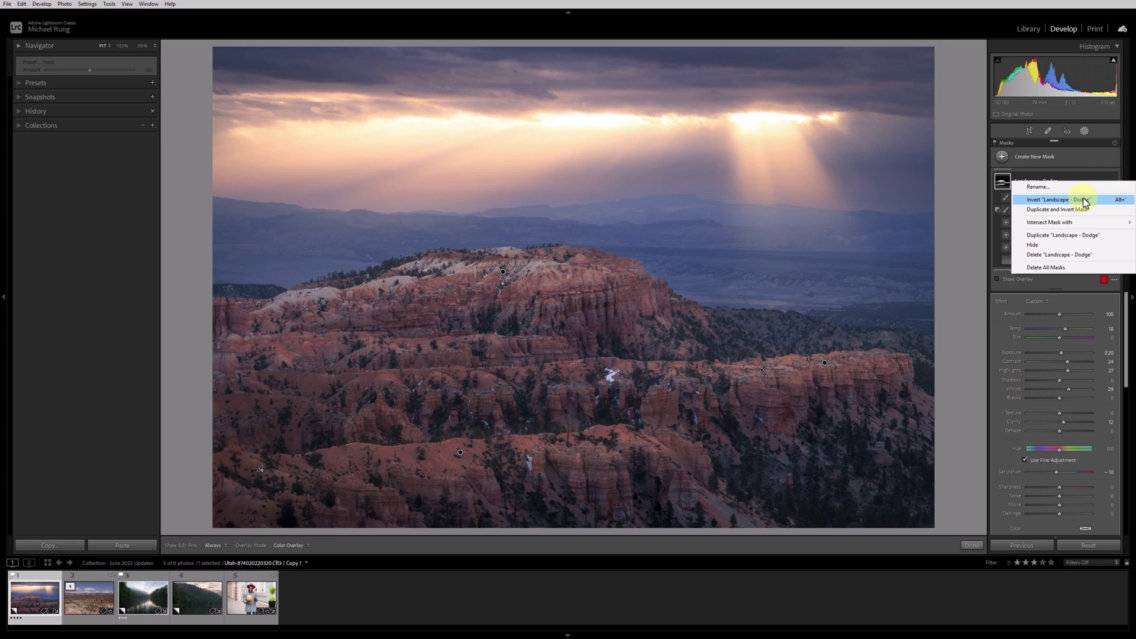
Step: Show where Landscape - Dodge applies, then invert the entire Landscape - Dodge group
click(1084, 201)
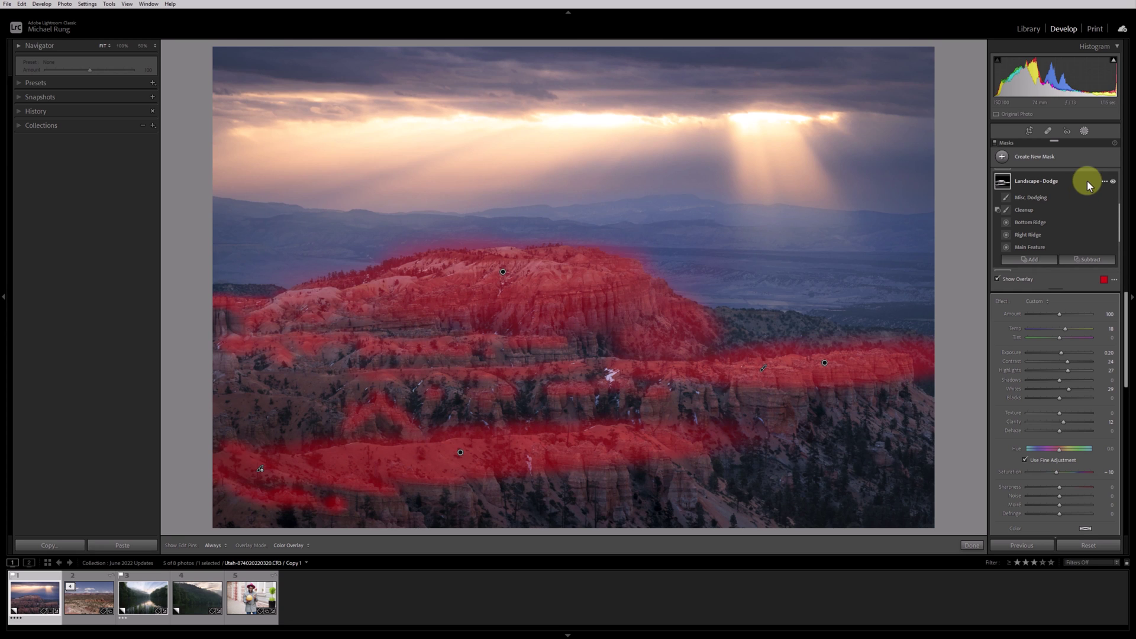
click(1103, 181)
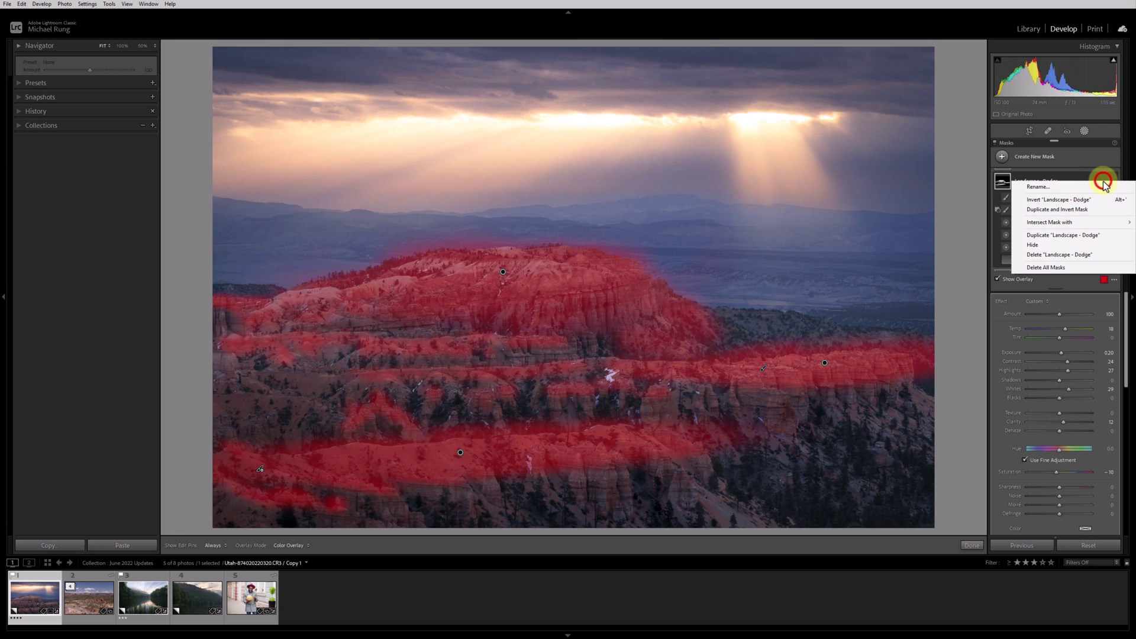
click(1071, 199)
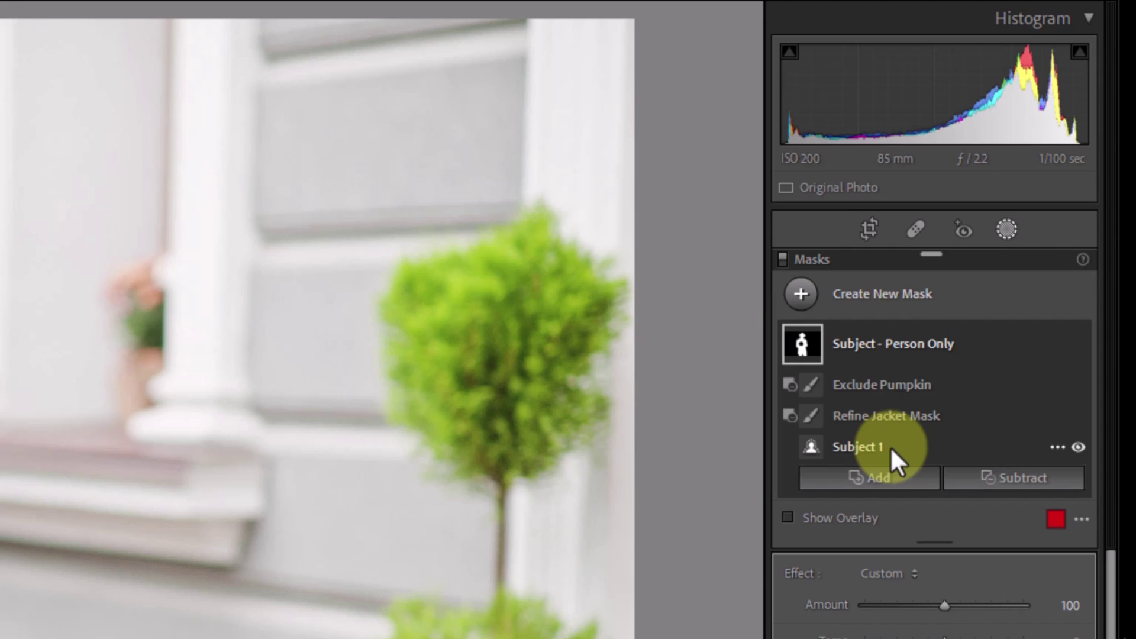
Step: Duplicate and invert the Subject - Person Only mask to cover the background
click(1054, 340)
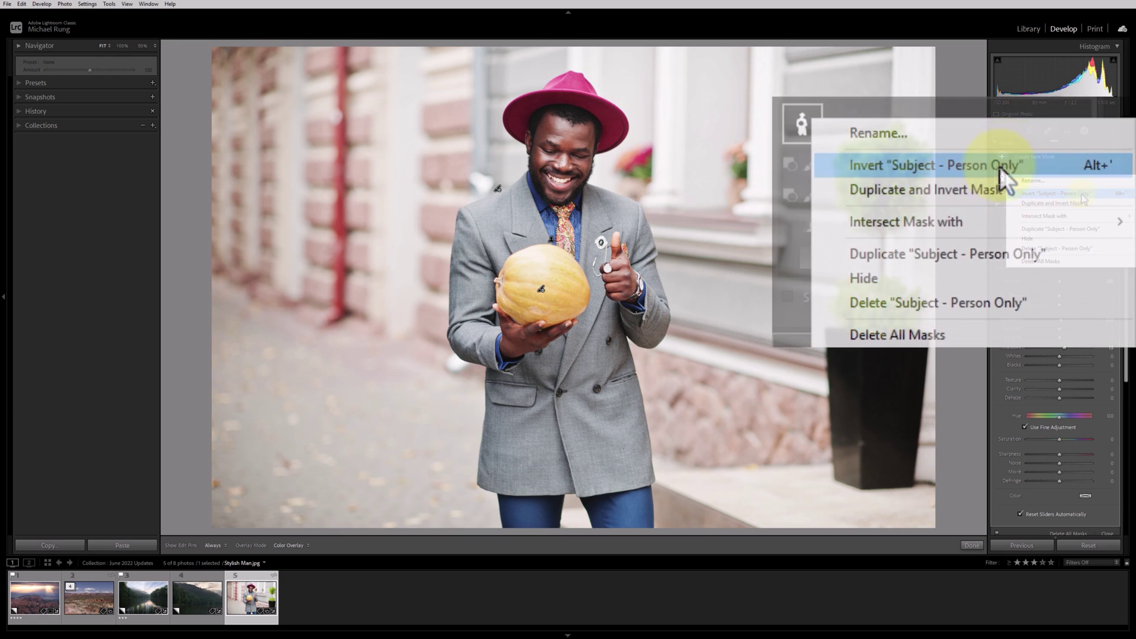
click(992, 184)
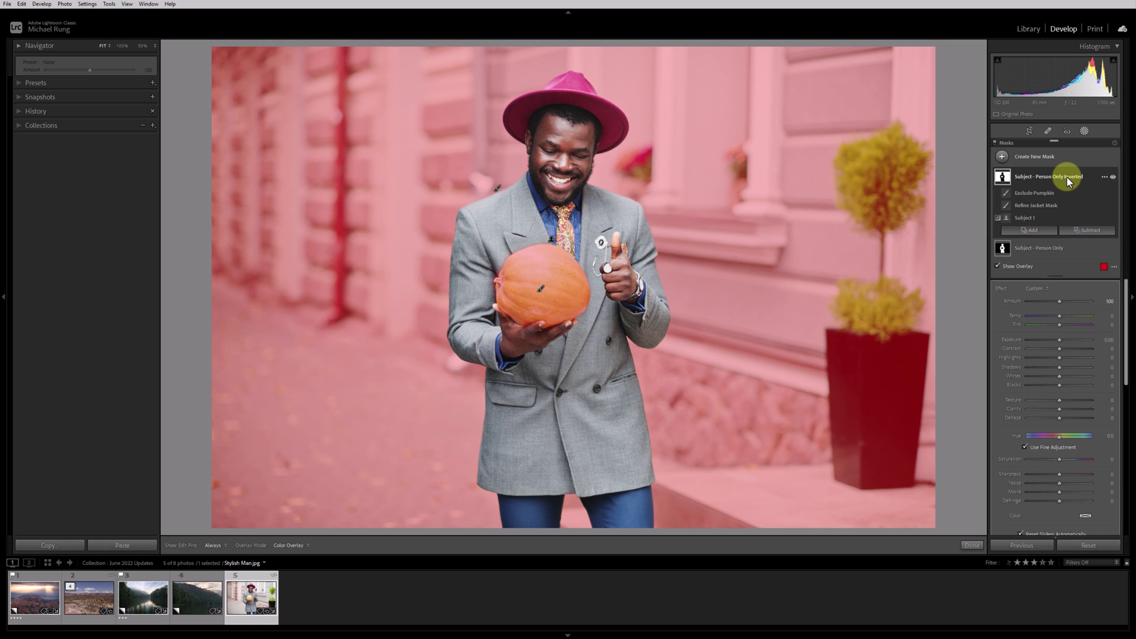
Step: Set the background mask to Exposure -0.69 and Clarity -43, checking the overlay
mouse_move(1059, 340)
mouse_down()
mouse_move(1034, 341)
mouse_move(1049, 341)
mouse_up()
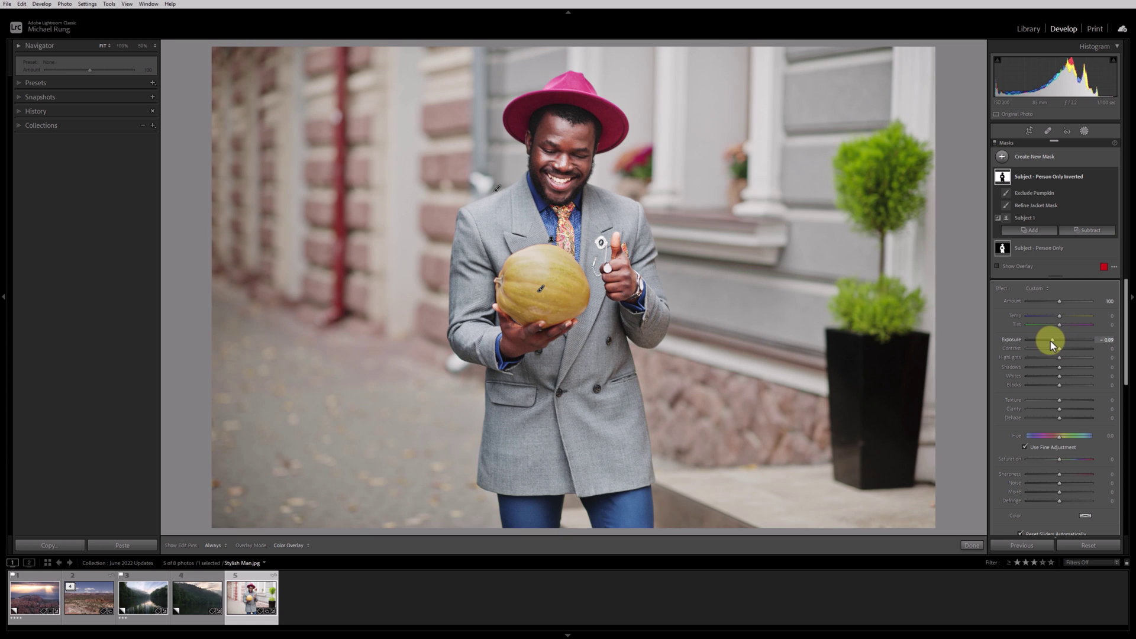
click(1045, 409)
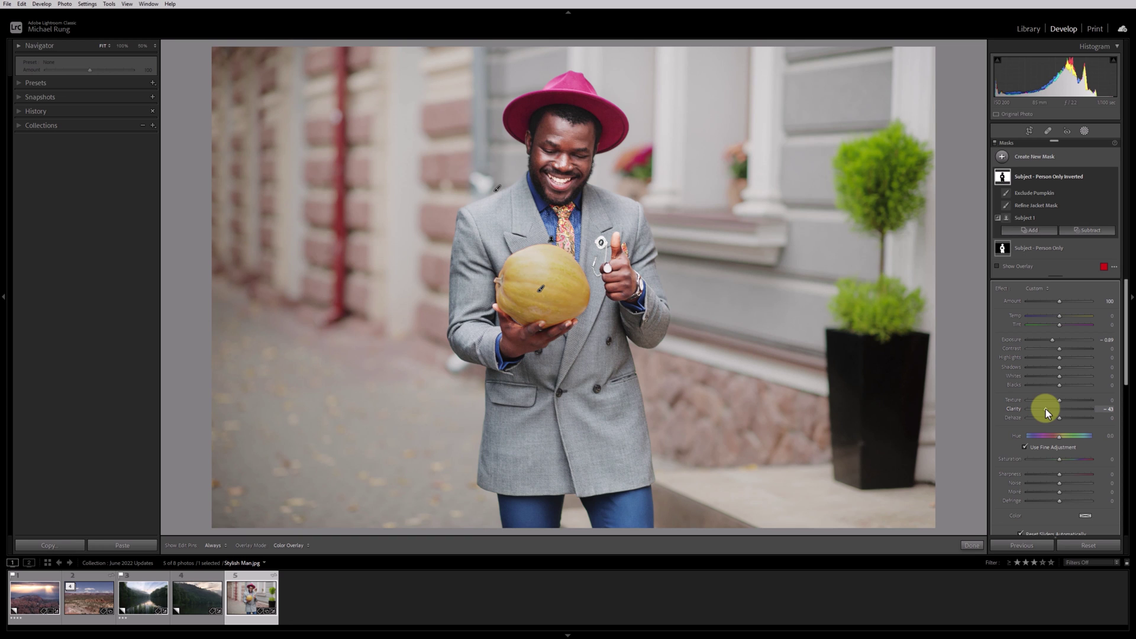
key(o)
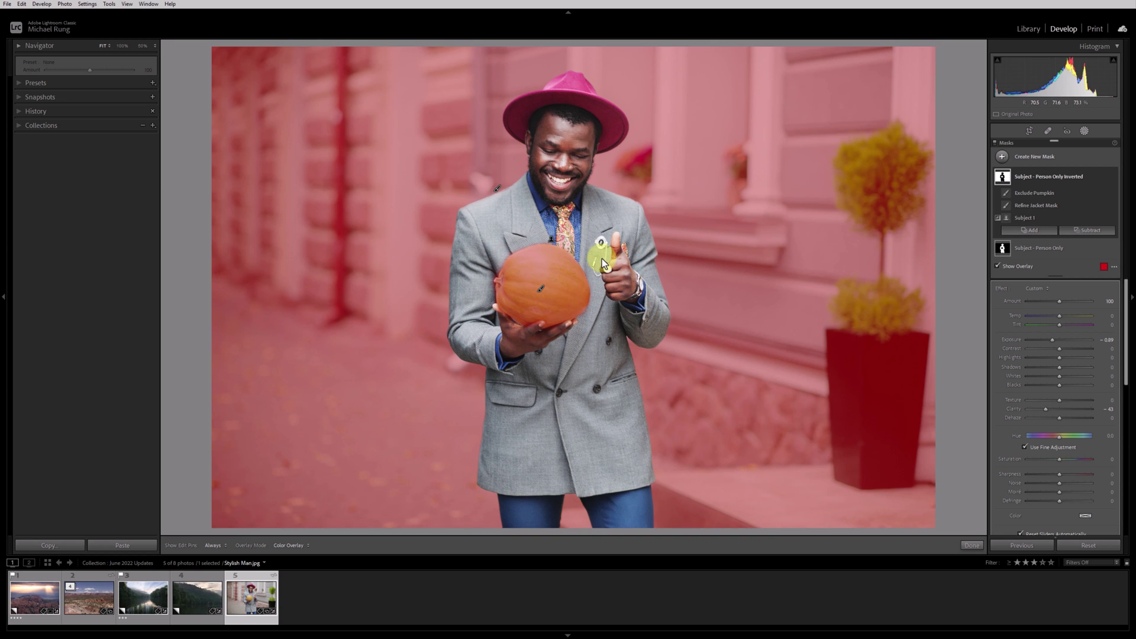
key(o)
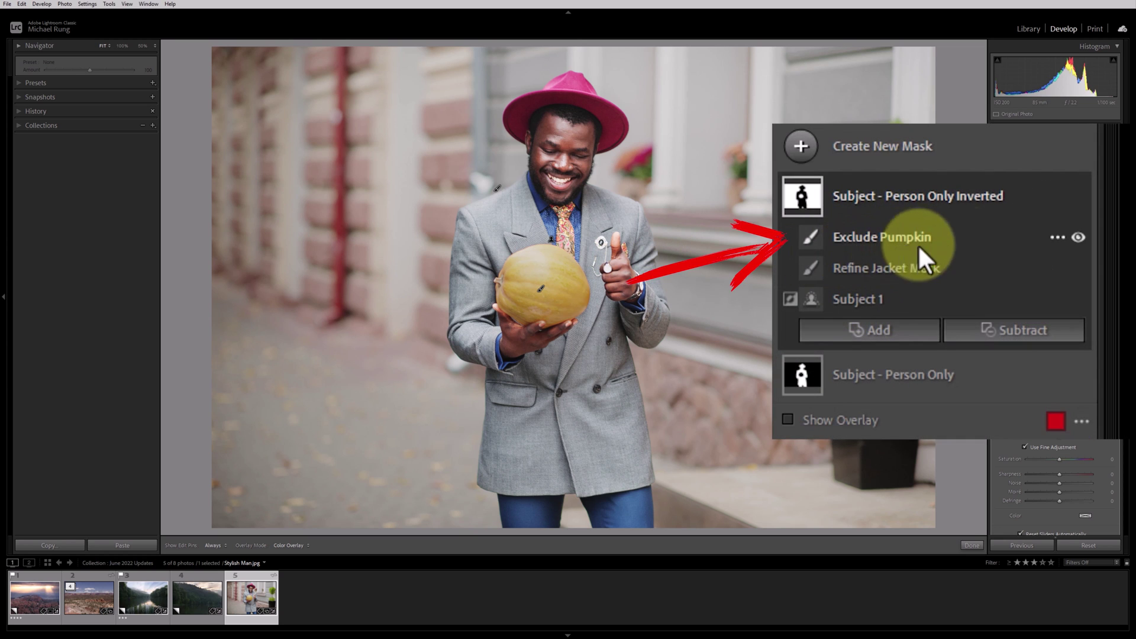
Step: Delete the Exclude Pumpkin component from the inverted person mask
click(1058, 237)
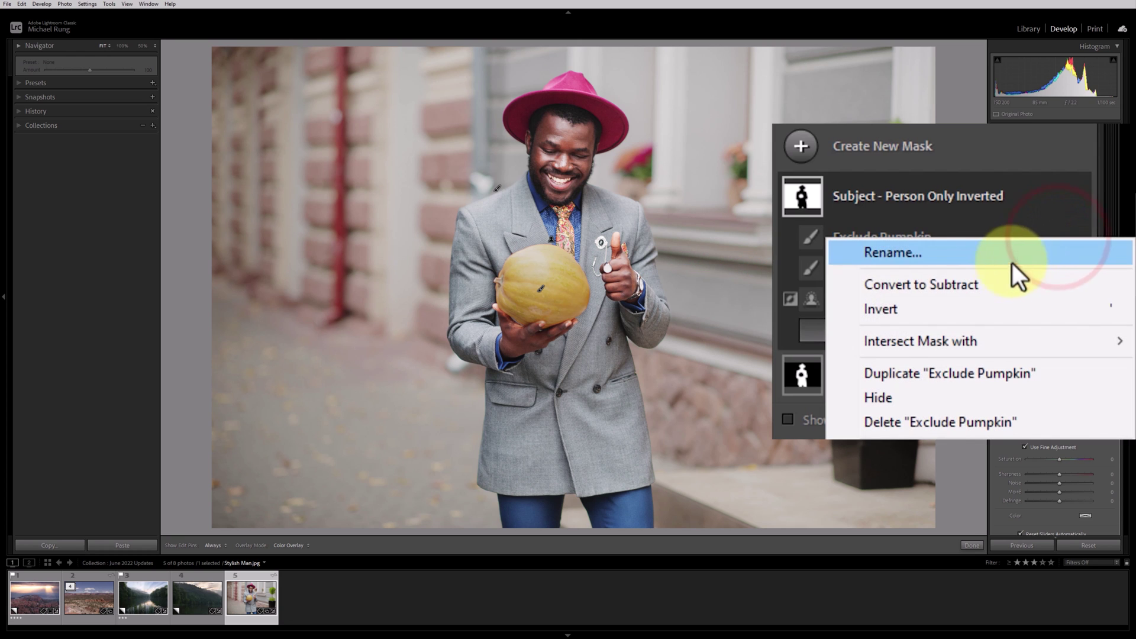
click(962, 418)
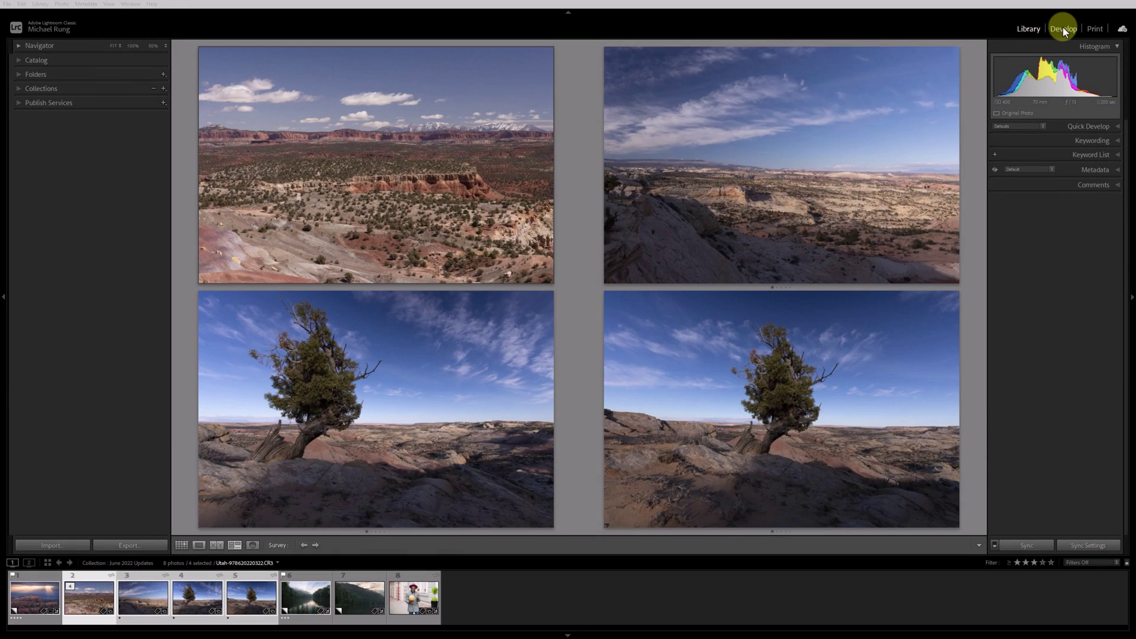
Step: Add a Select Sky mask to the desert photo with Exposure 0.67, Clarity 26 and Dehaze 13
click(1062, 28)
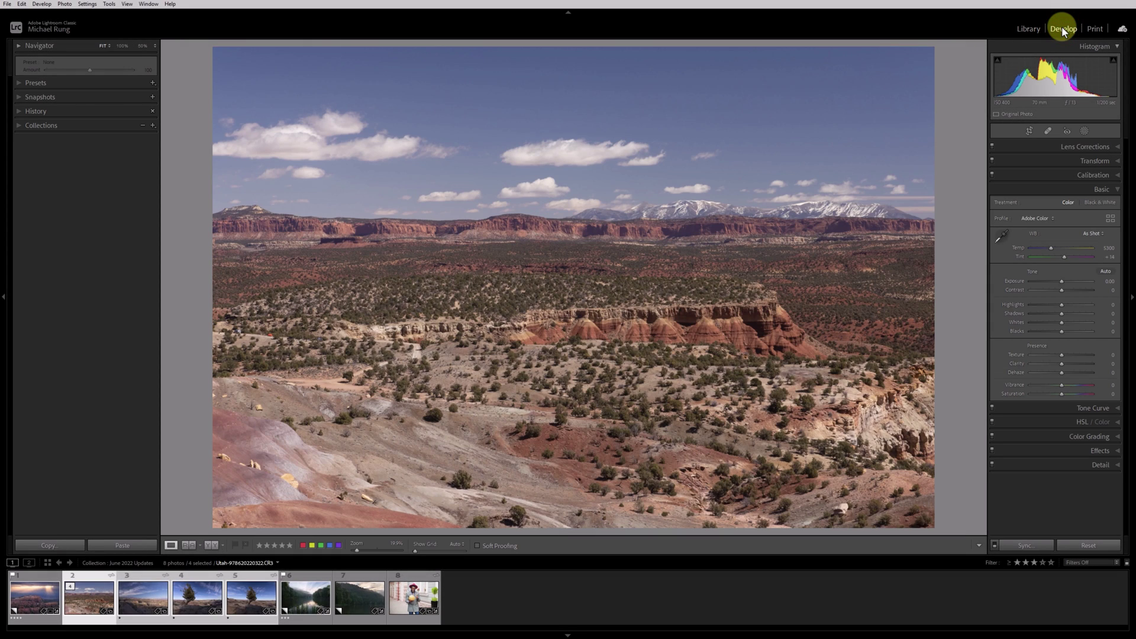
click(1083, 130)
click(1028, 170)
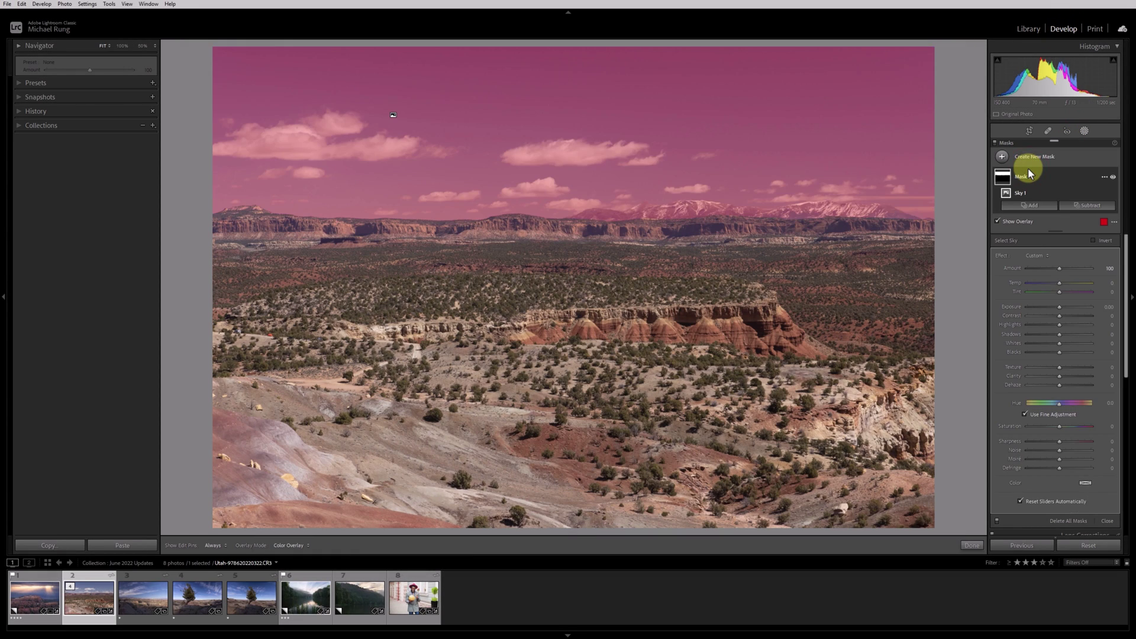
drag(1059, 307, 1052, 334)
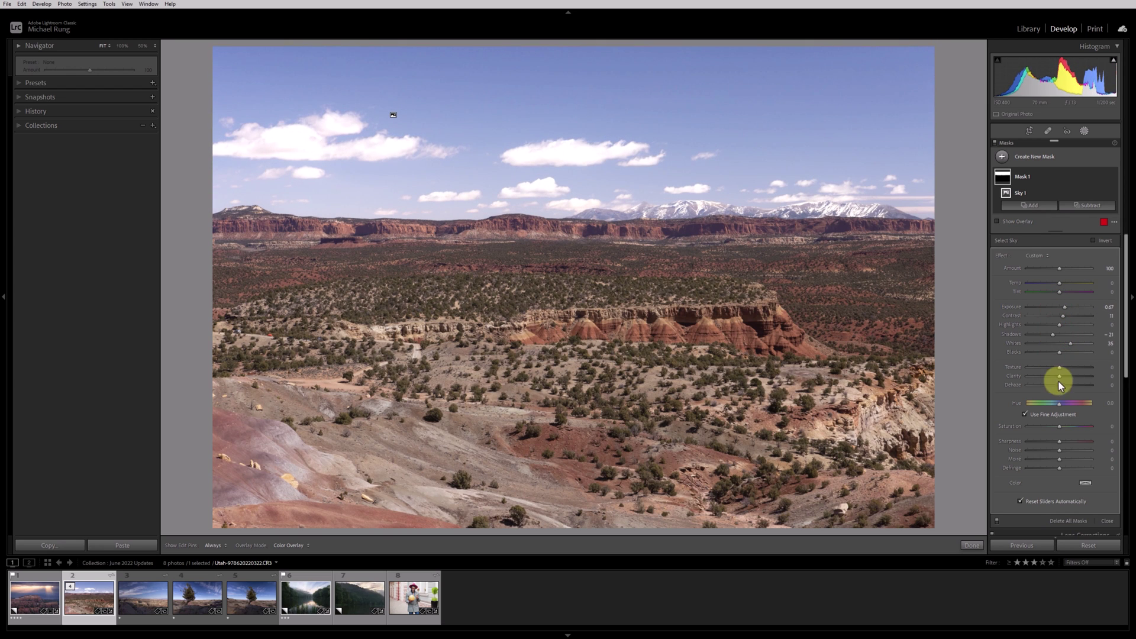
drag(1059, 376, 1063, 384)
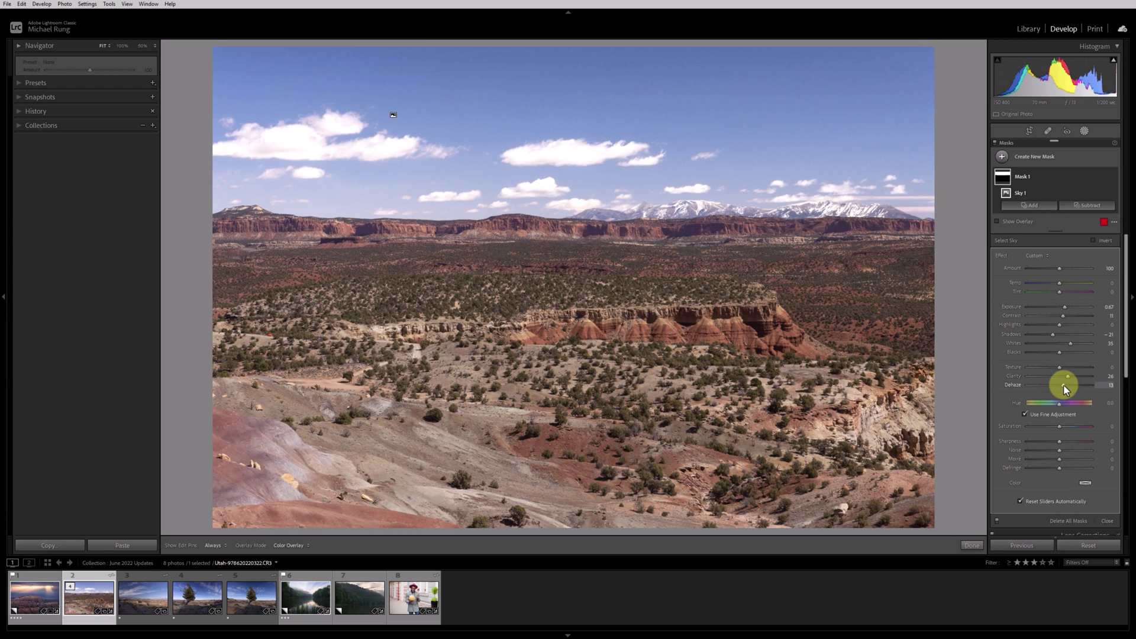
Step: Rename the sky mask to 'Sky - General Adjustments'
double_click(1020, 176)
text(Sky - General Adjustments)
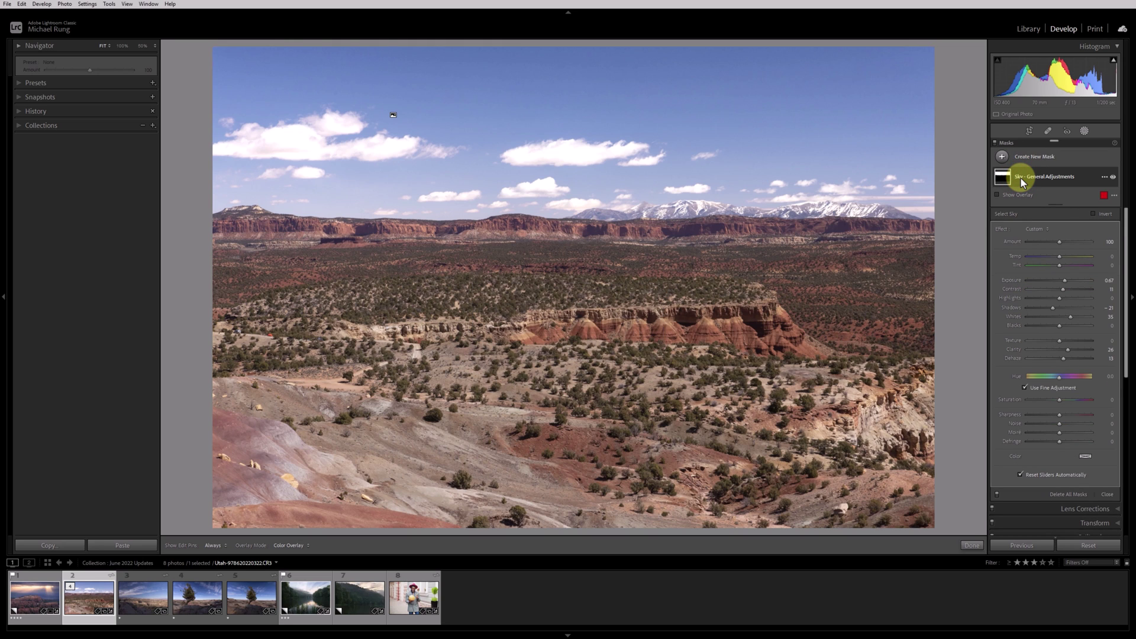
key(Return)
Step: Sync the sky mask to the other landscape photos and review the next photo and the lone tree photo
shift+click(247, 601)
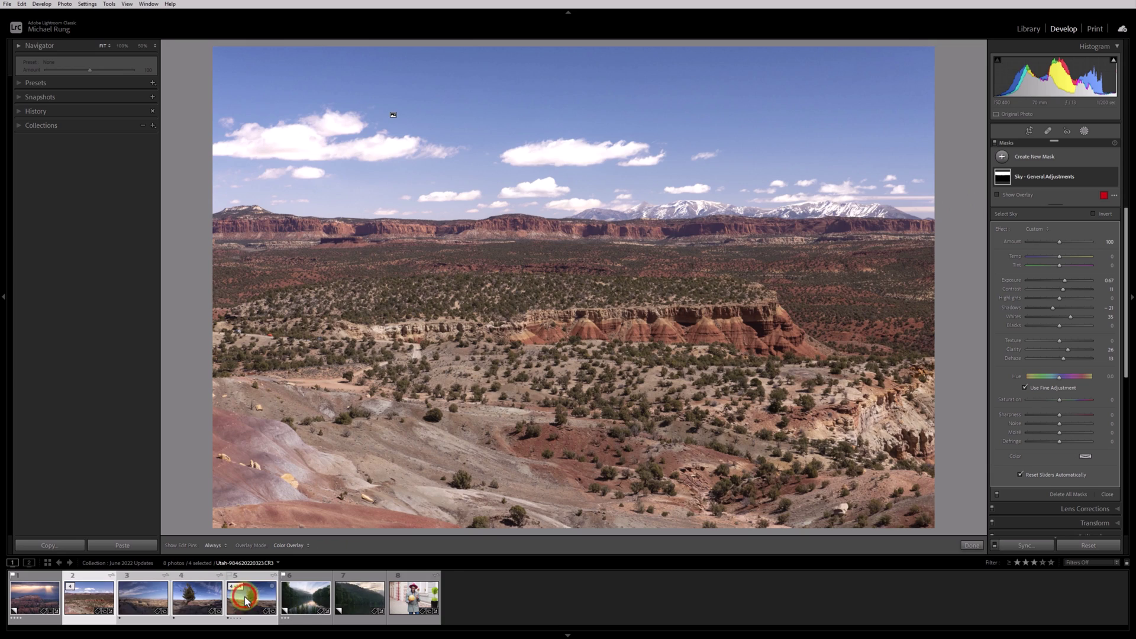
click(1024, 545)
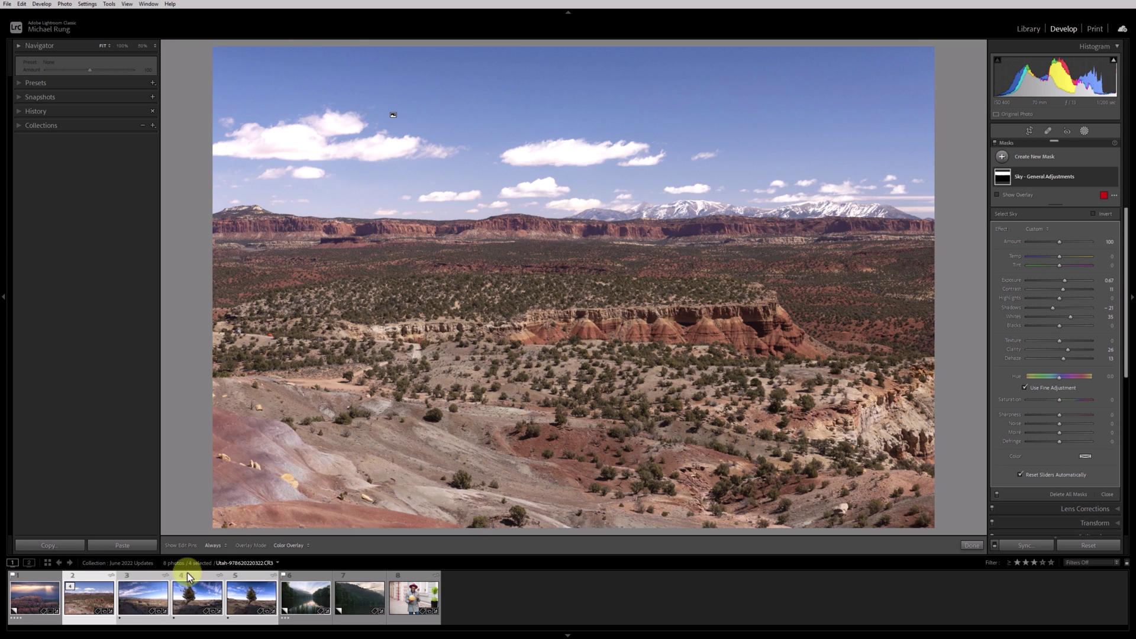
click(150, 587)
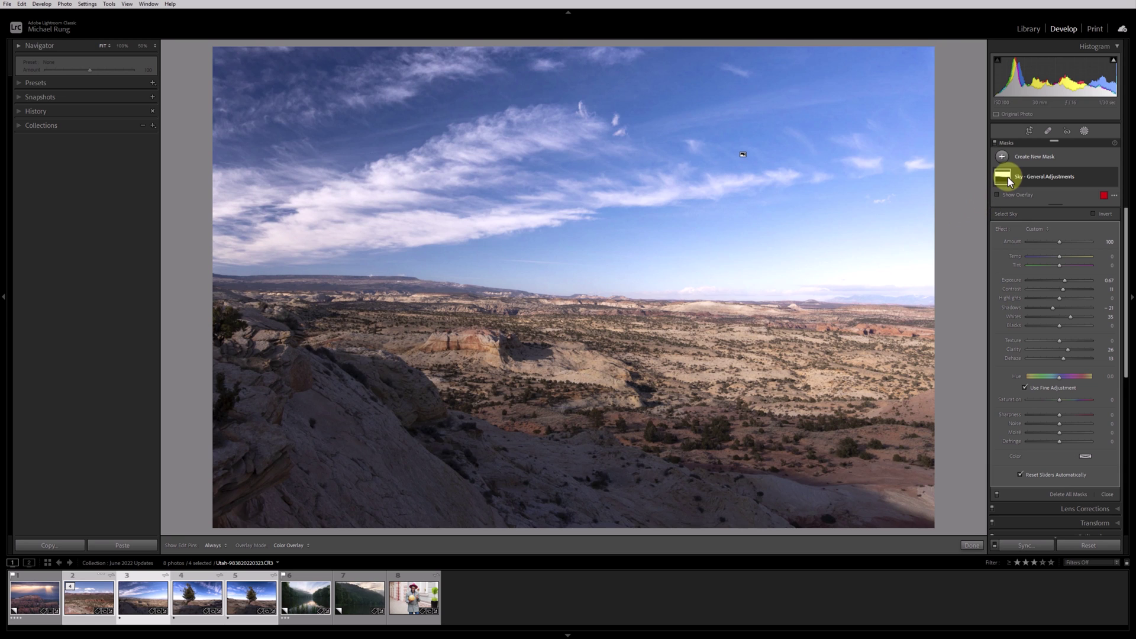
mouse_move(1007, 176)
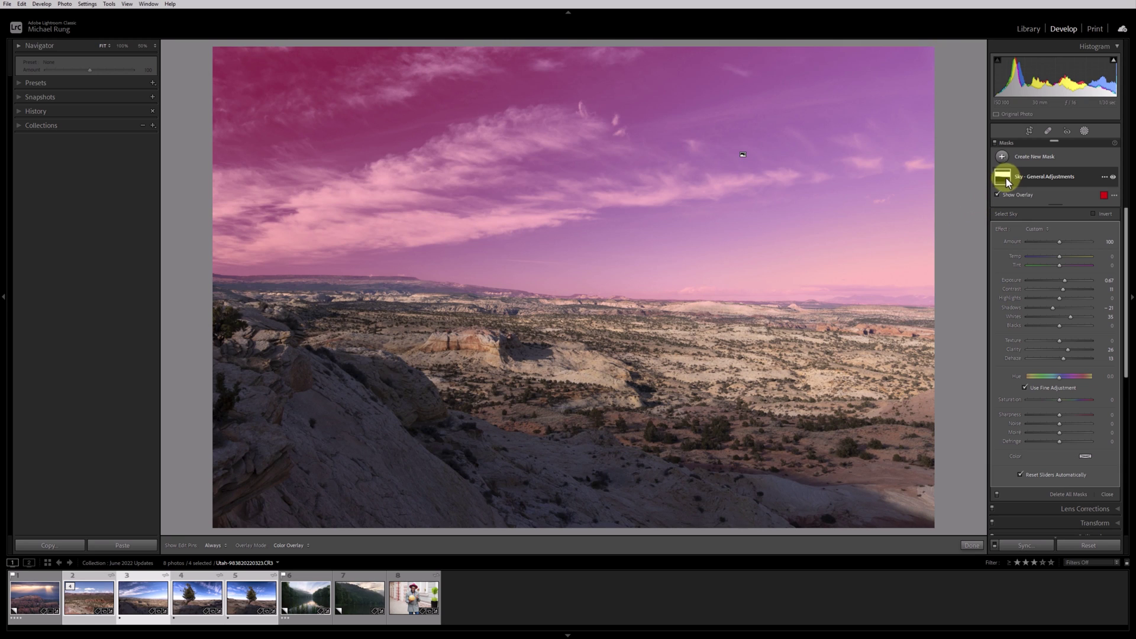
click(204, 592)
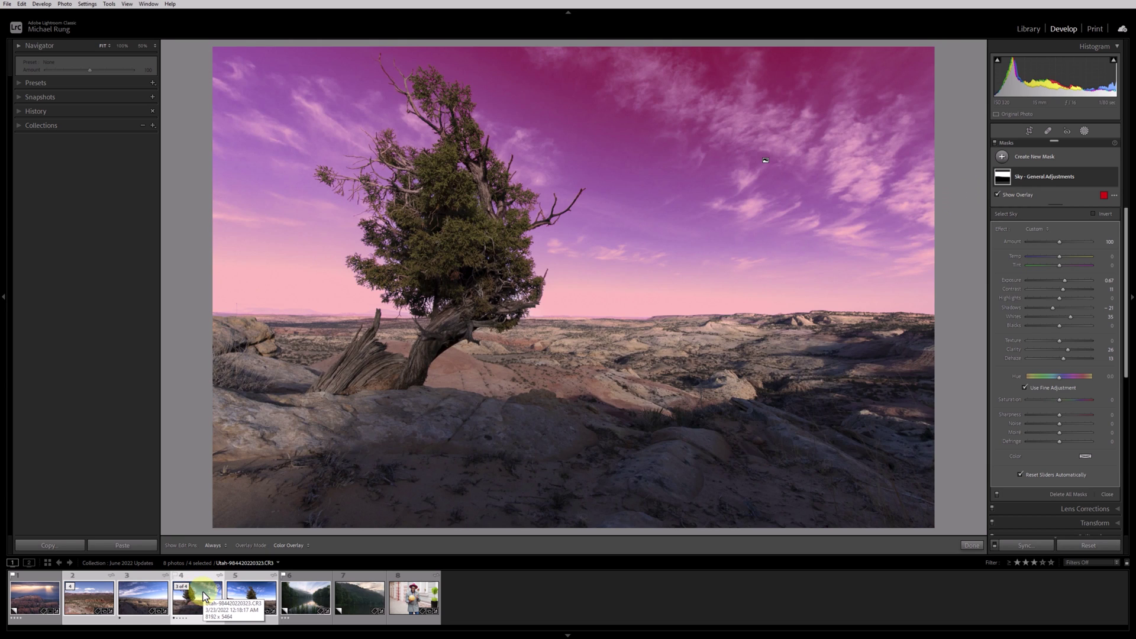
Step: Select the second lone tree photo to inspect its synced sky mask
click(247, 593)
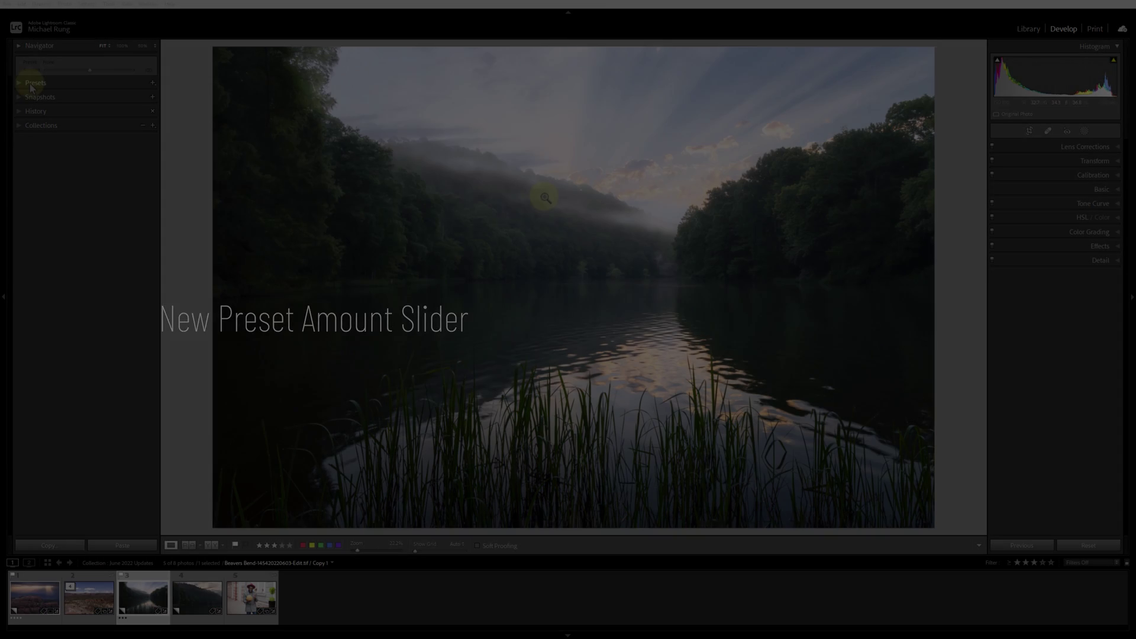
Step: Apply the Subject: Landscape LN04 preset to the lake photo and drag its amount from 100 to 0
click(41, 83)
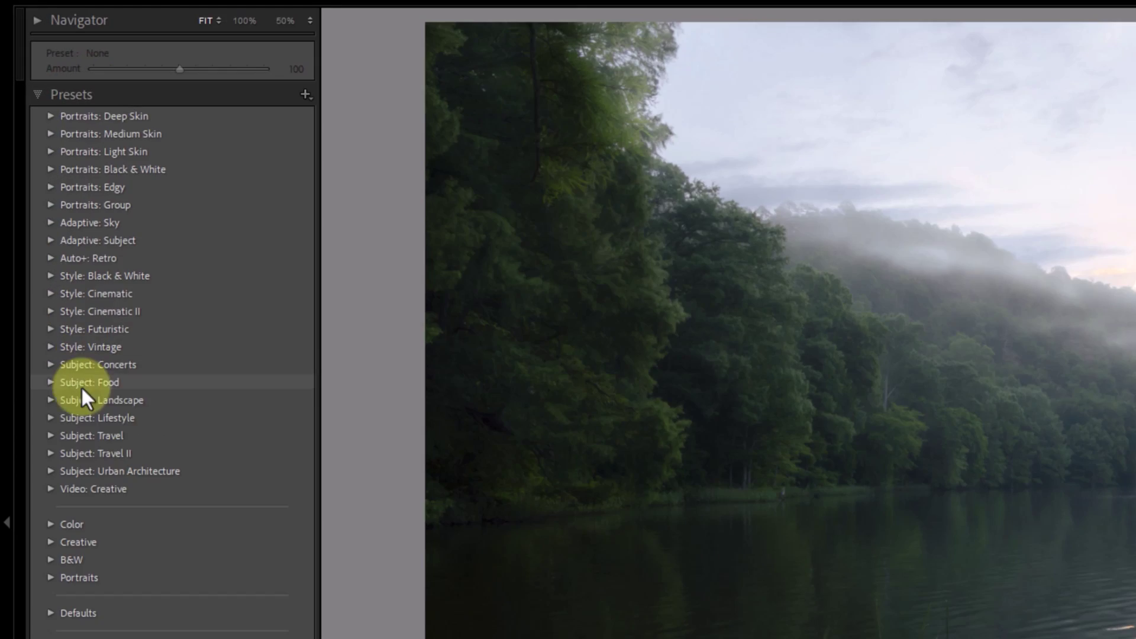
click(52, 400)
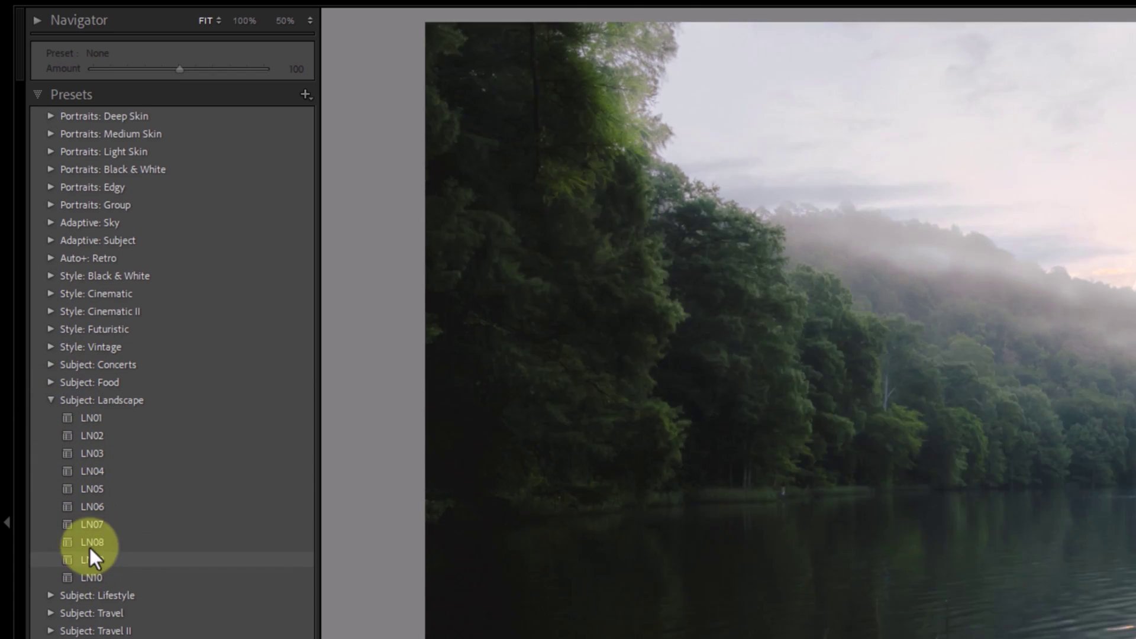
click(98, 470)
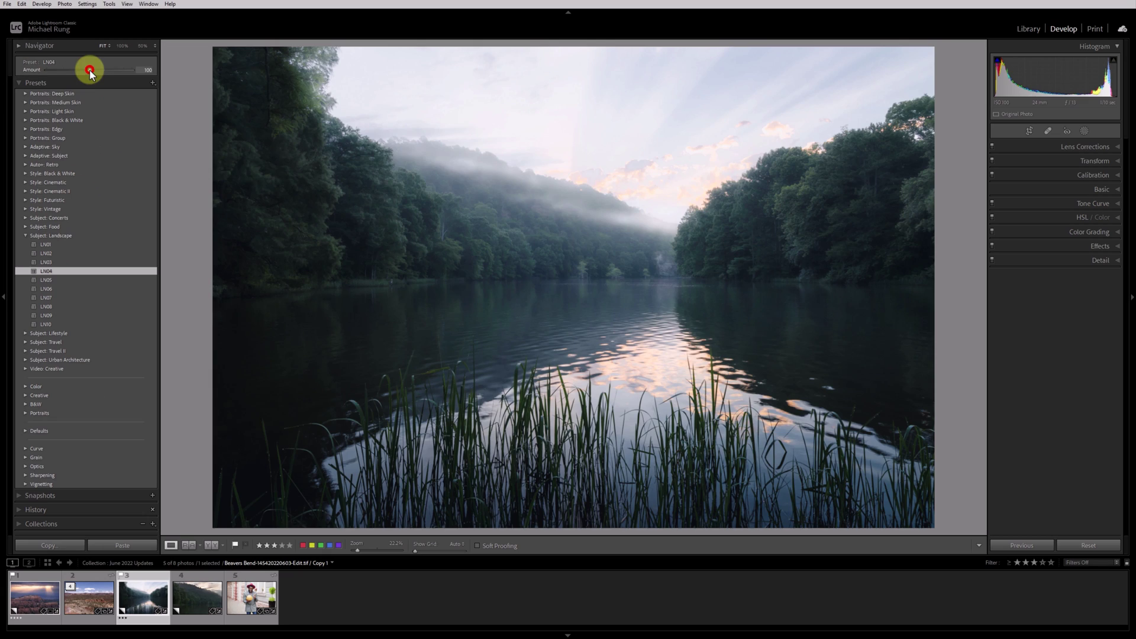
drag(223, 84, 65, 70)
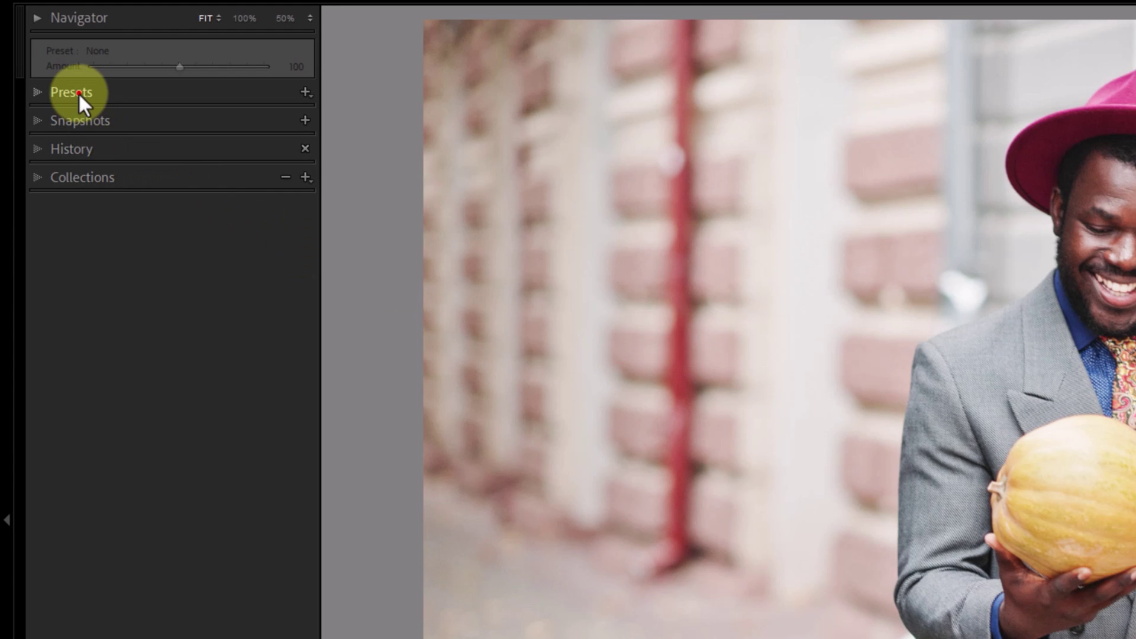
Step: Apply the Adaptive: Subject Pop preset to the portrait
click(38, 83)
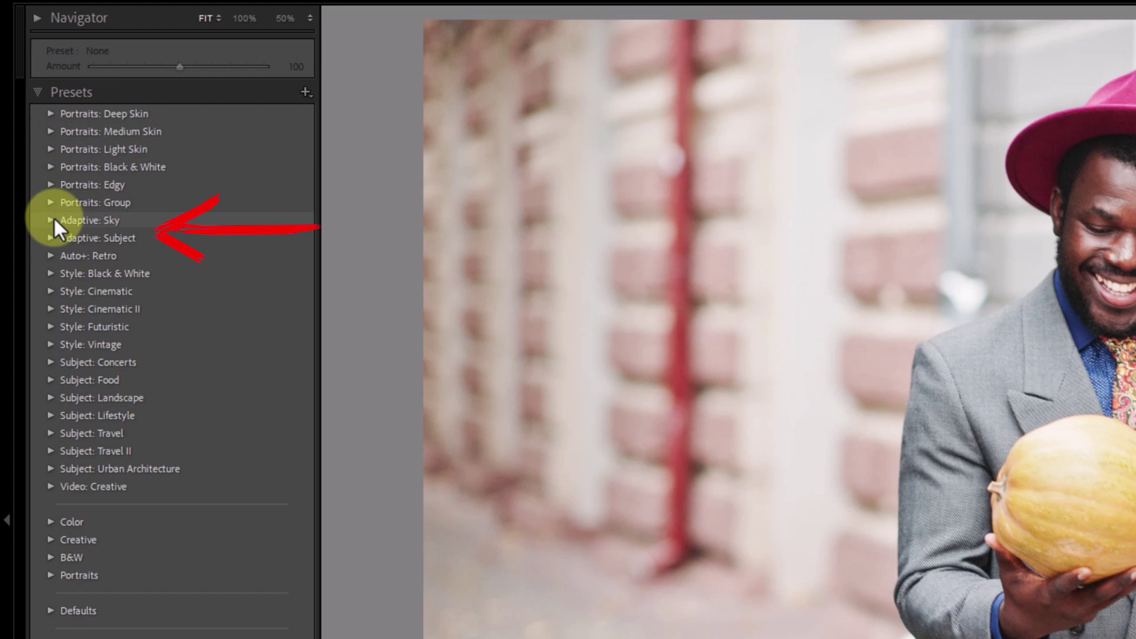
click(51, 238)
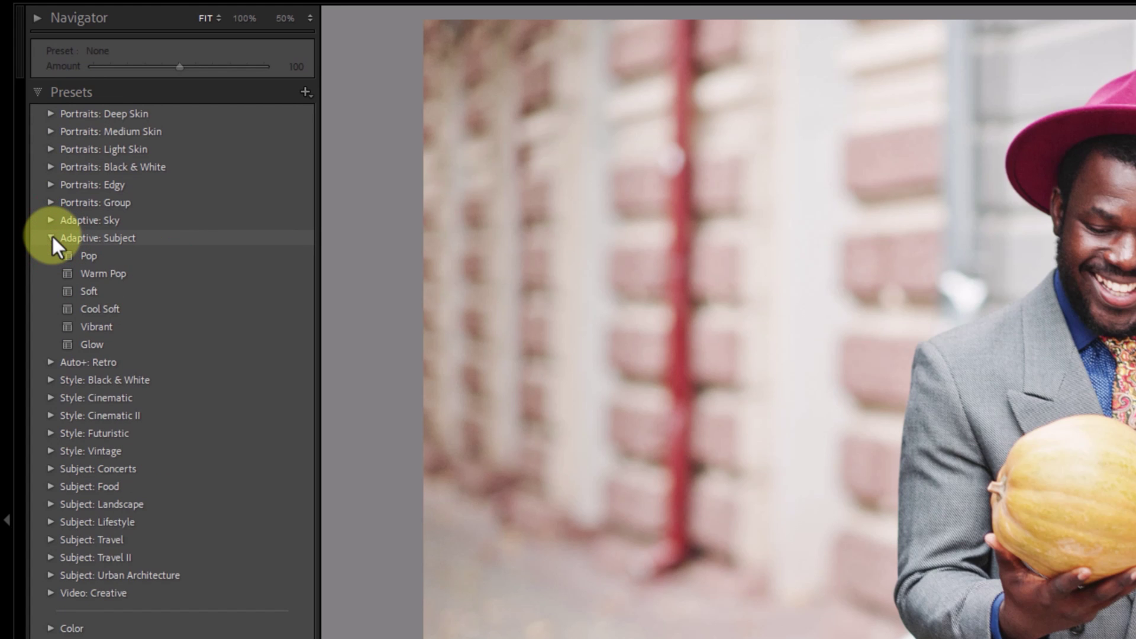
click(86, 255)
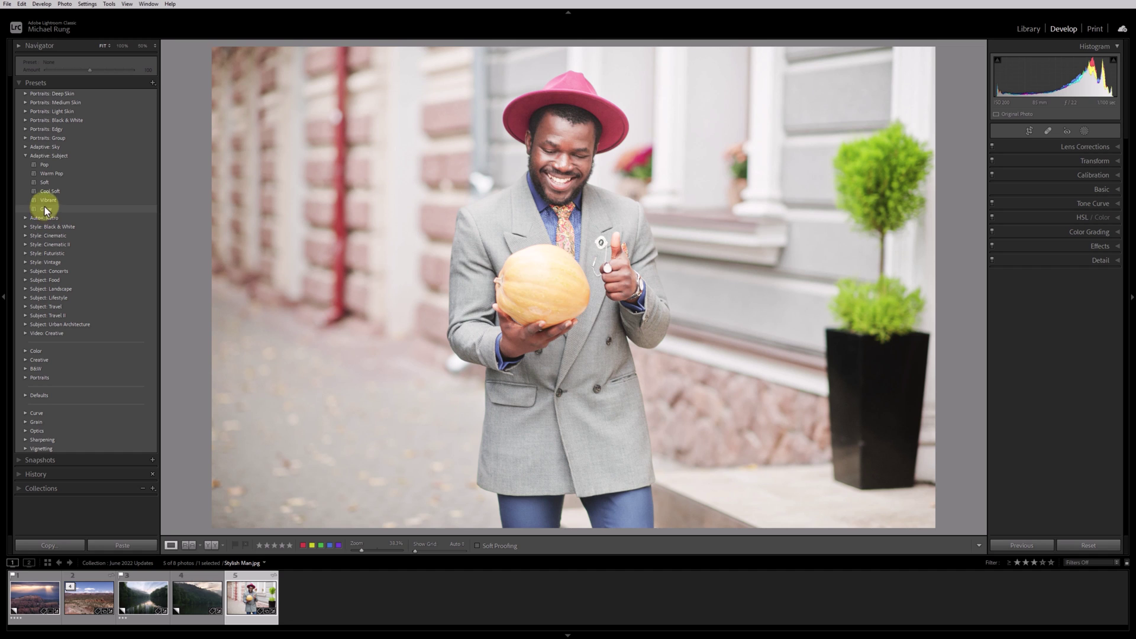
Step: Switch to the Vibrant adaptive preset at amount 176 and view the masks it created
click(46, 201)
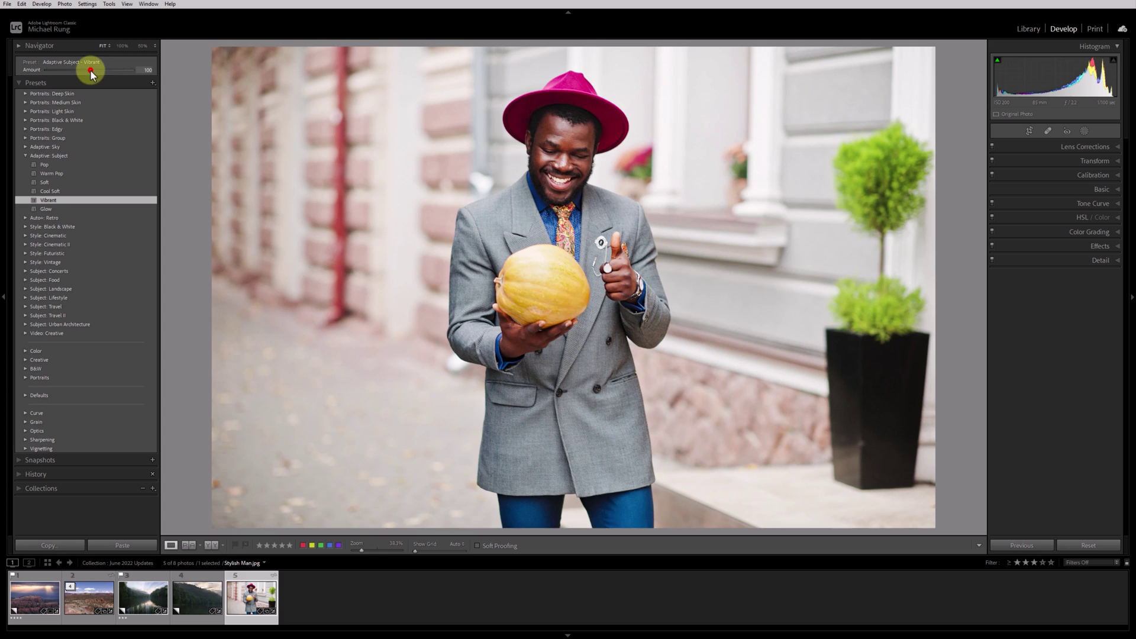
mouse_move(90, 69)
mouse_down()
mouse_move(123, 72)
mouse_move(54, 72)
mouse_move(84, 73)
mouse_up()
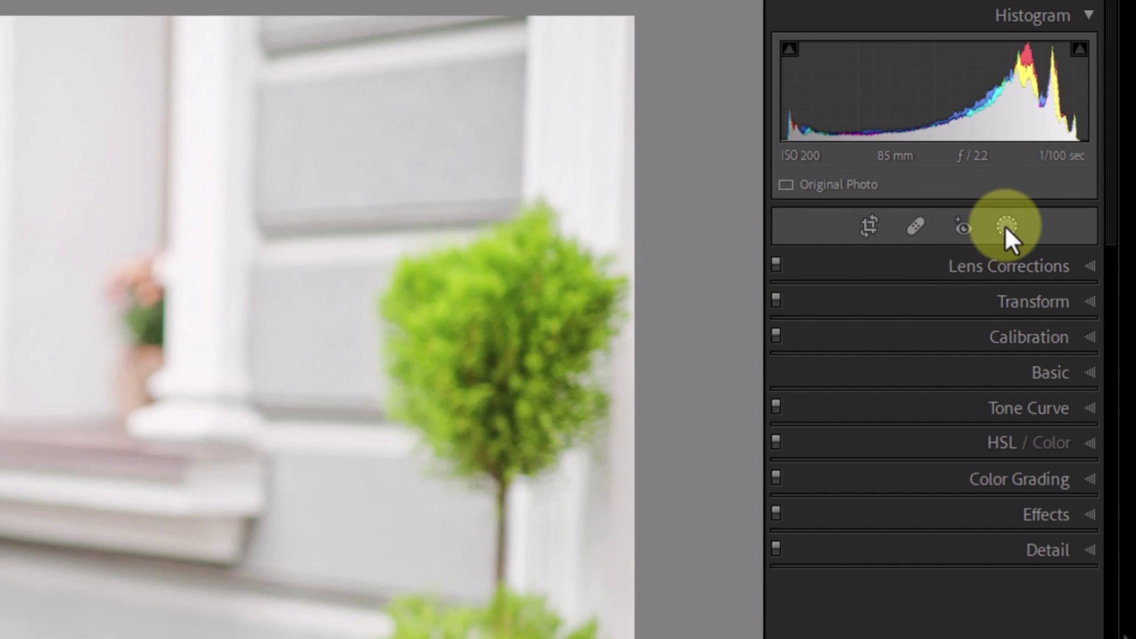
click(1084, 130)
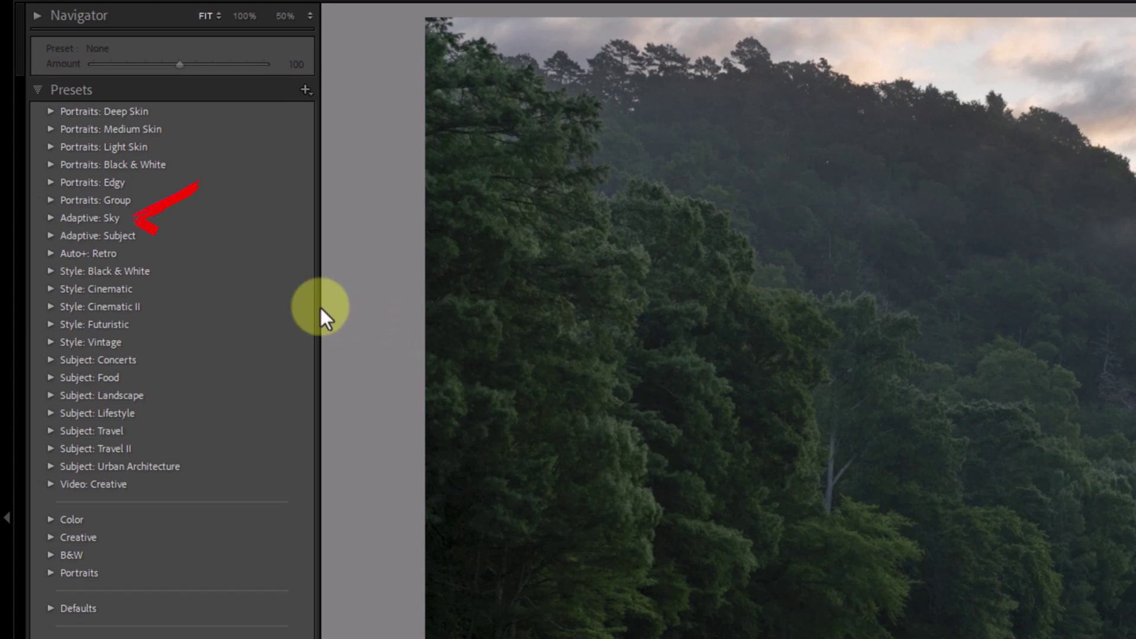
Step: Expand the Adaptive: Sky group in the Presets panel
click(50, 216)
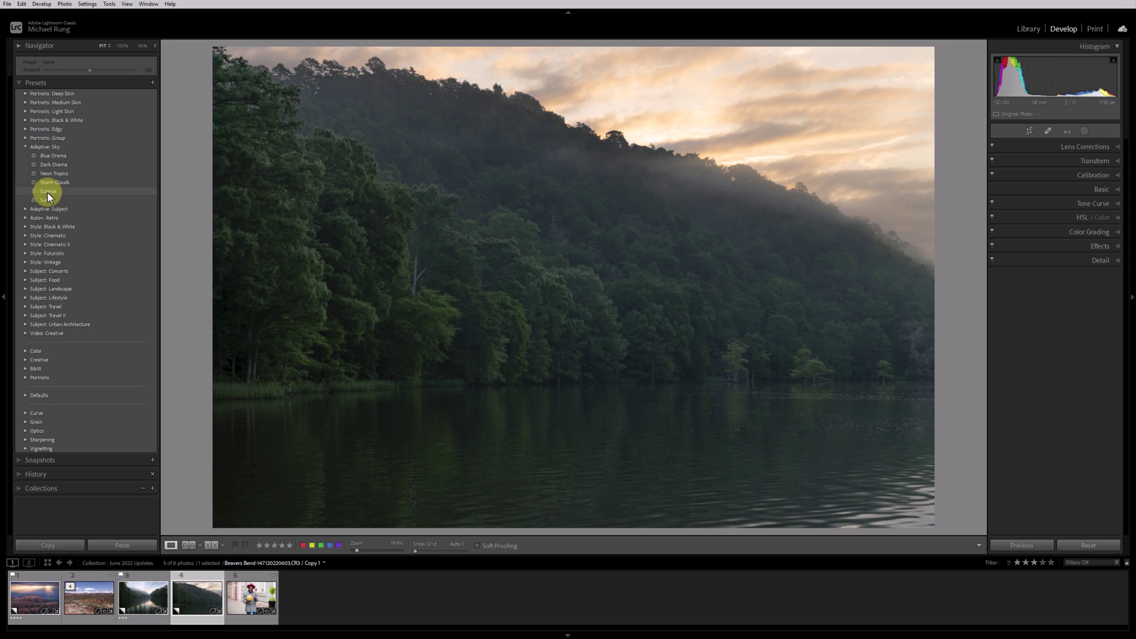
Step: Apply the Adaptive: Sky Sunrise preset to the lake photo at amount 123
click(48, 192)
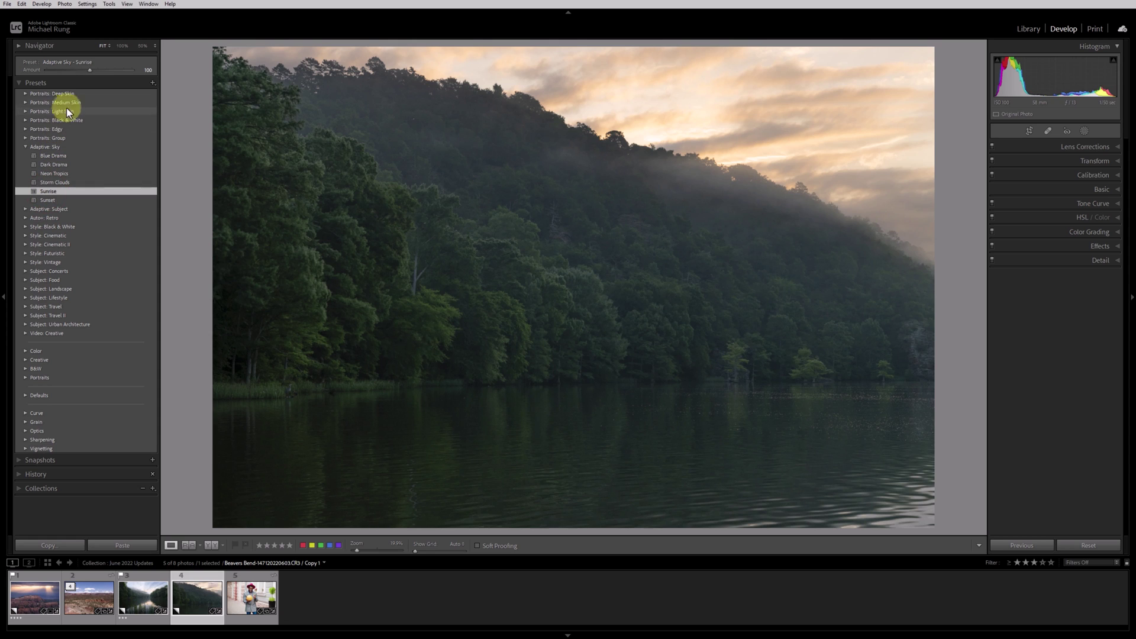
mouse_move(89, 70)
mouse_down()
mouse_move(66, 70)
mouse_move(119, 72)
mouse_move(103, 73)
mouse_up()
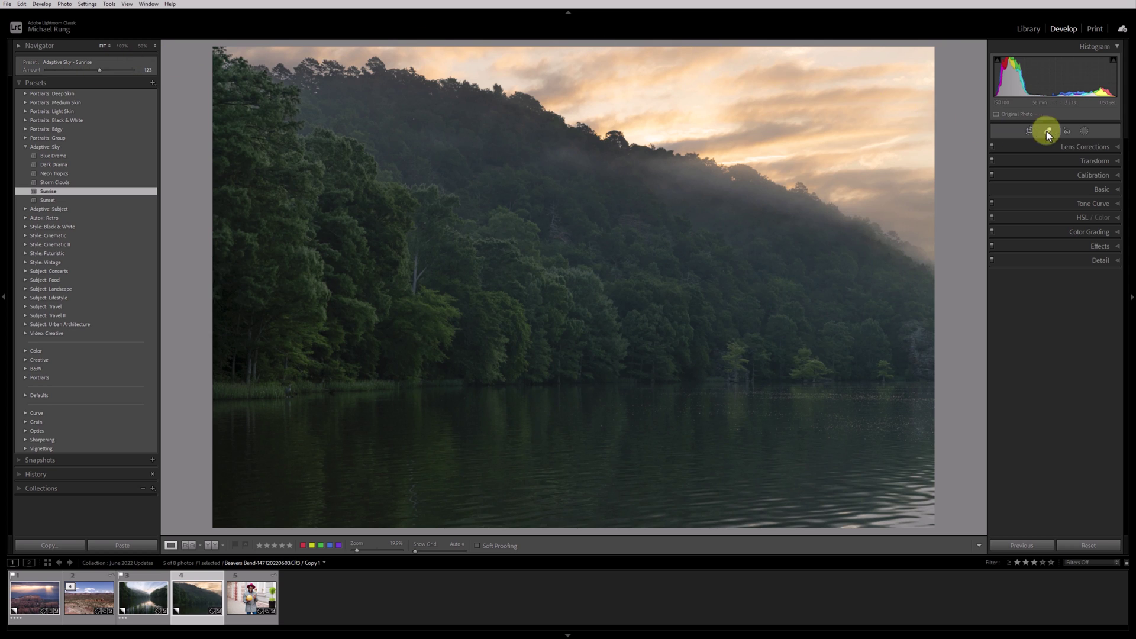
Step: Select the Sunrise sky mask and add a linear gradient drawn upward across the lower photo
click(1084, 130)
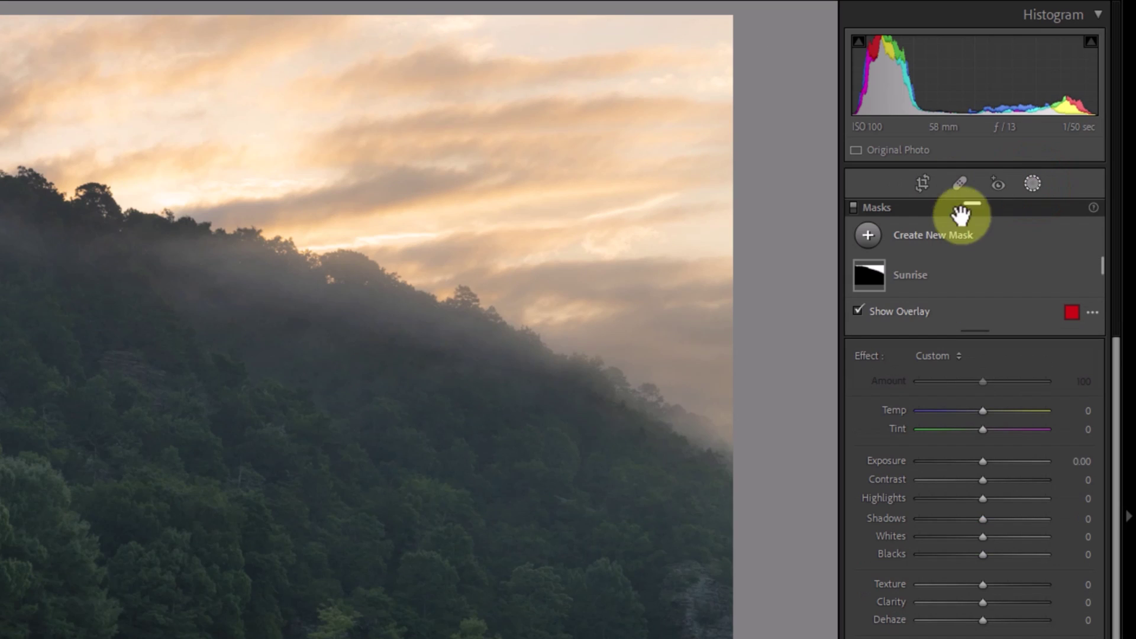
click(912, 272)
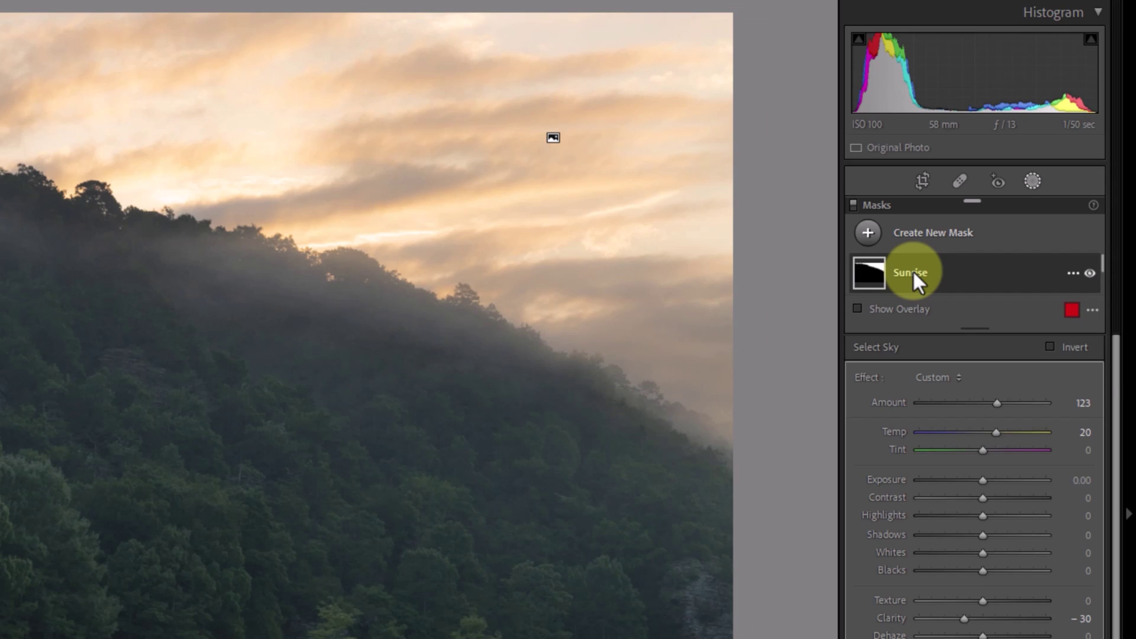
click(1024, 175)
click(928, 330)
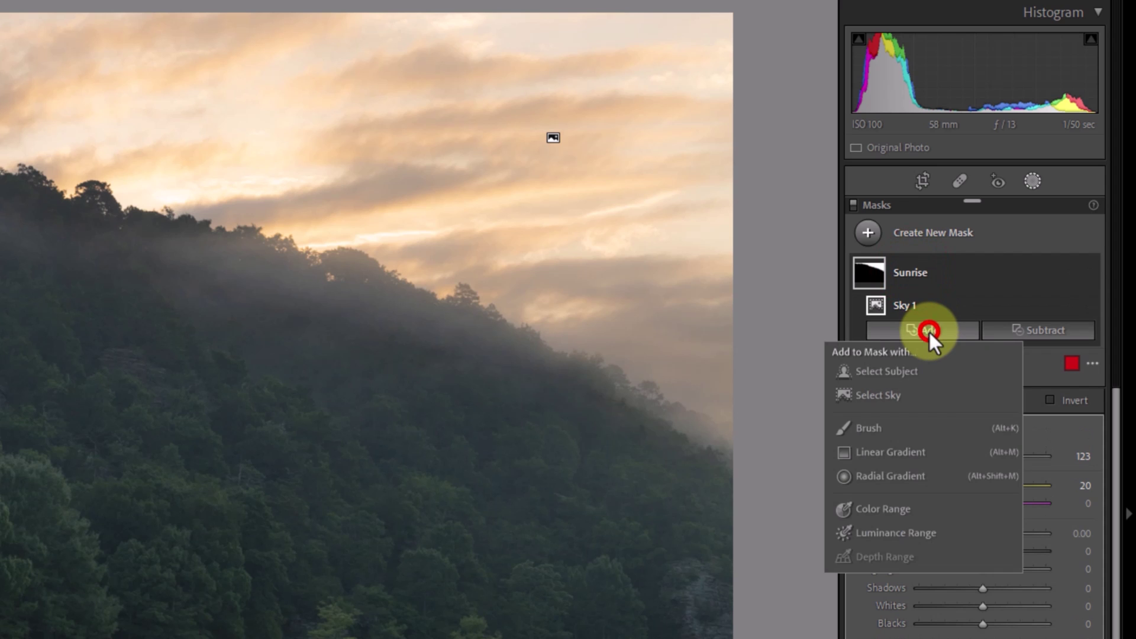
click(892, 450)
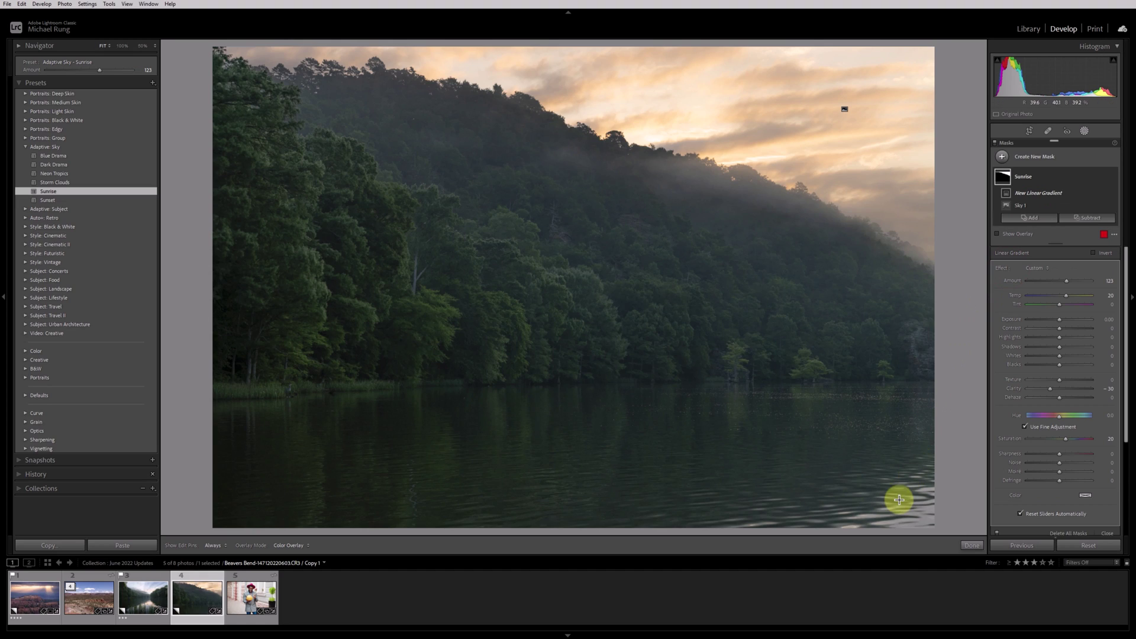
drag(893, 506, 875, 373)
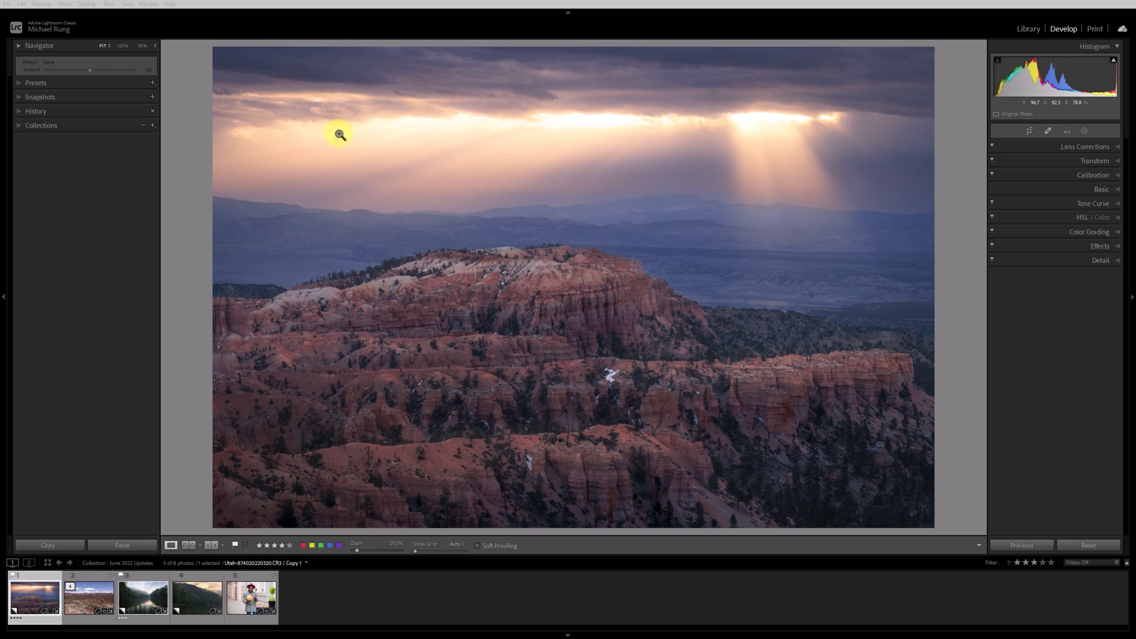
Step: Collapse the Adaptive: Sky preset group and show the canyon photo's existing masks
click(27, 83)
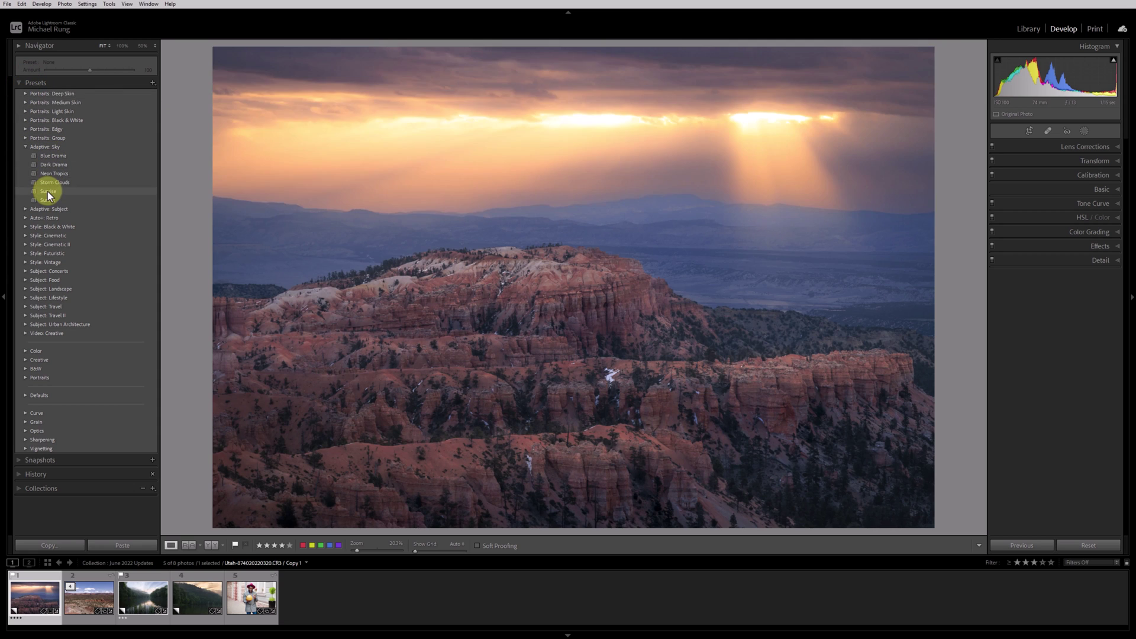
click(44, 147)
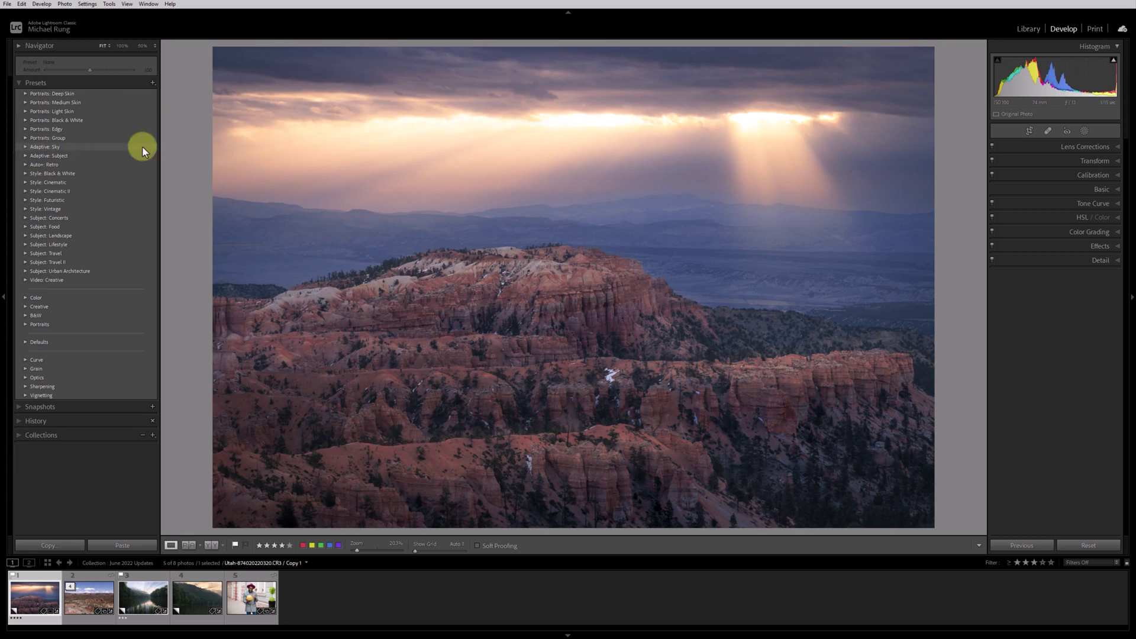
click(1086, 130)
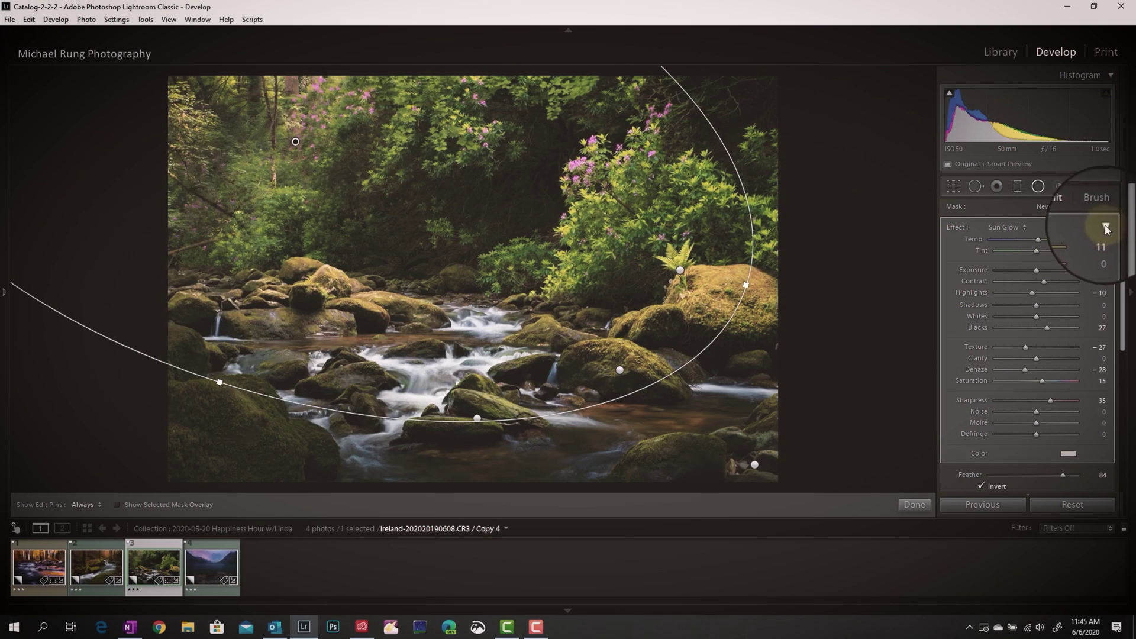
click(1105, 226)
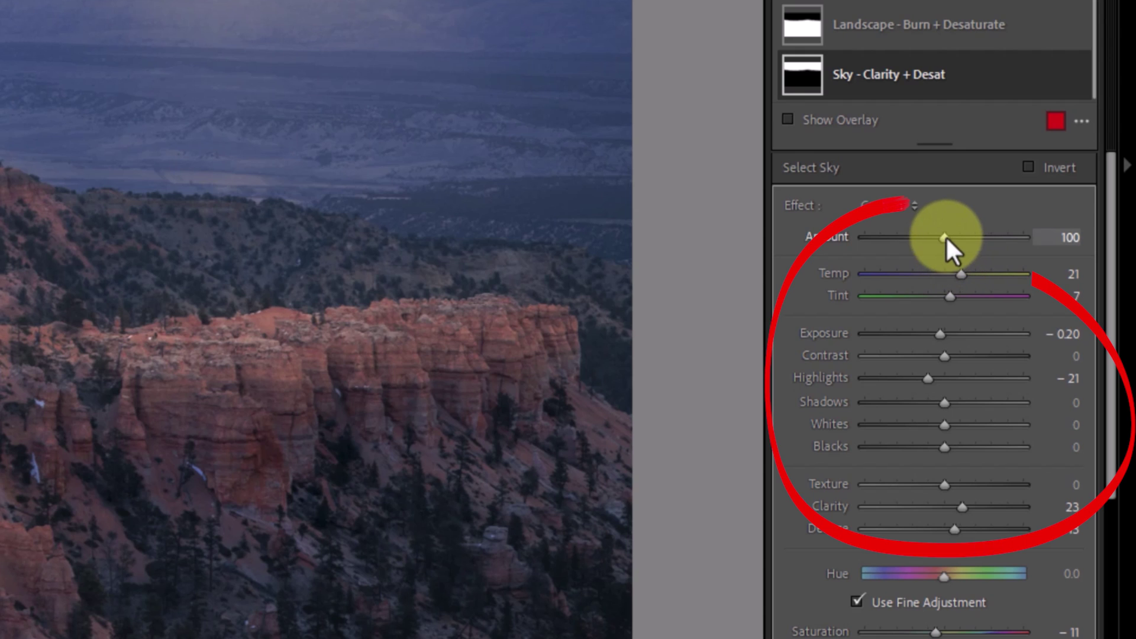
mouse_move(944, 237)
mouse_down()
mouse_move(868, 239)
mouse_move(1010, 237)
mouse_move(885, 249)
mouse_move(1000, 250)
mouse_move(1000, 238)
mouse_up()
double_click(1000, 238)
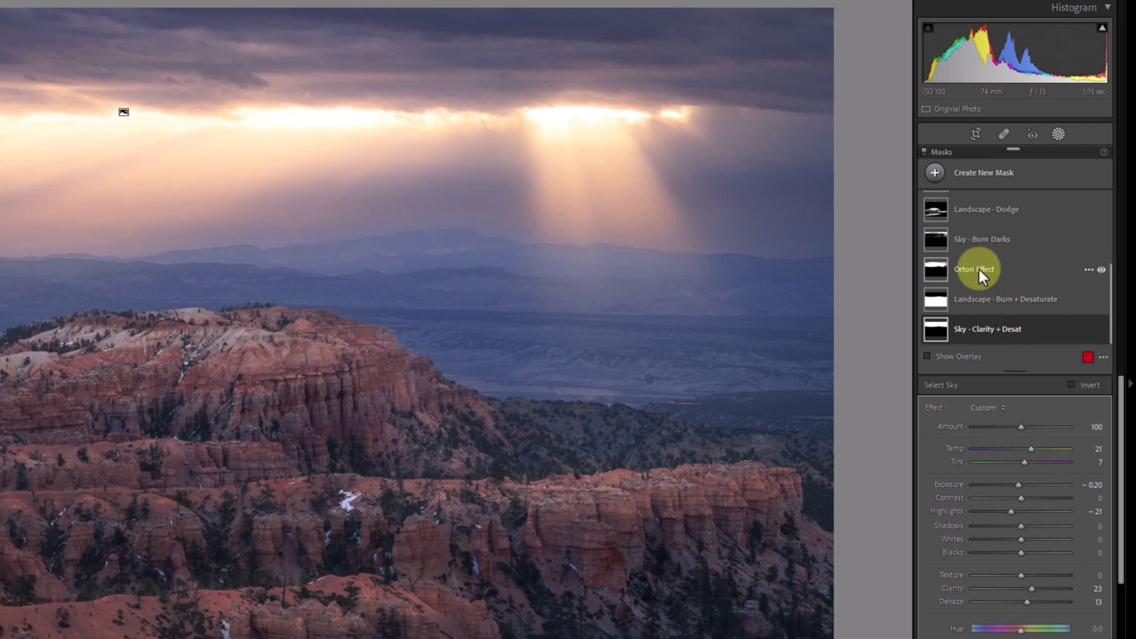
Step: Set the Orton Effect mask's Highlights to 100 and its Amount to 121
click(978, 267)
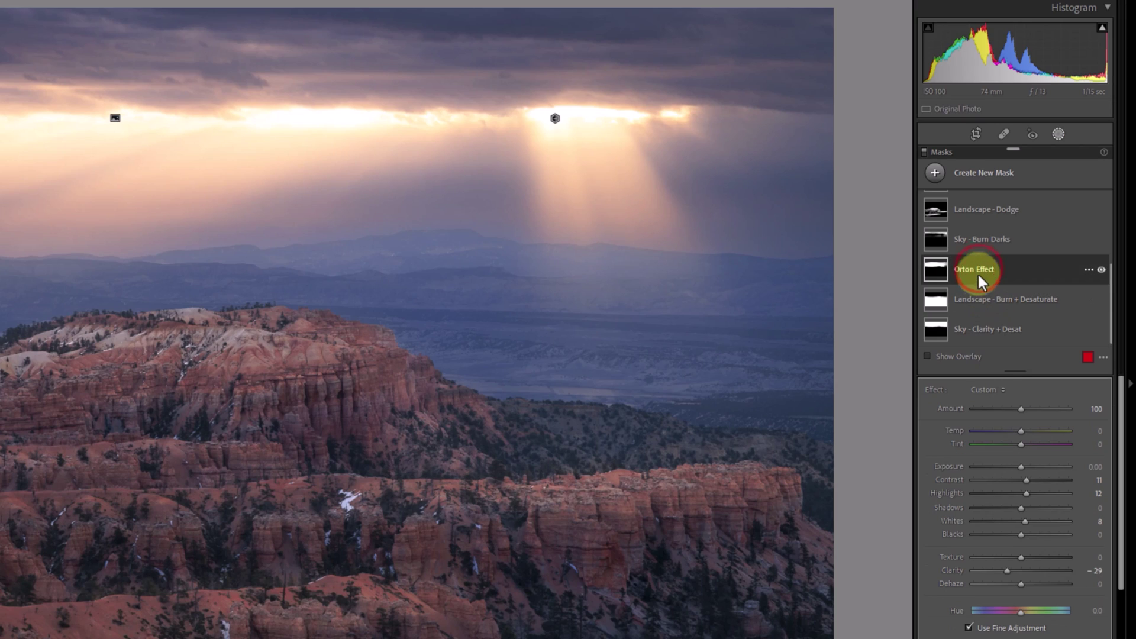
drag(1024, 492, 1077, 495)
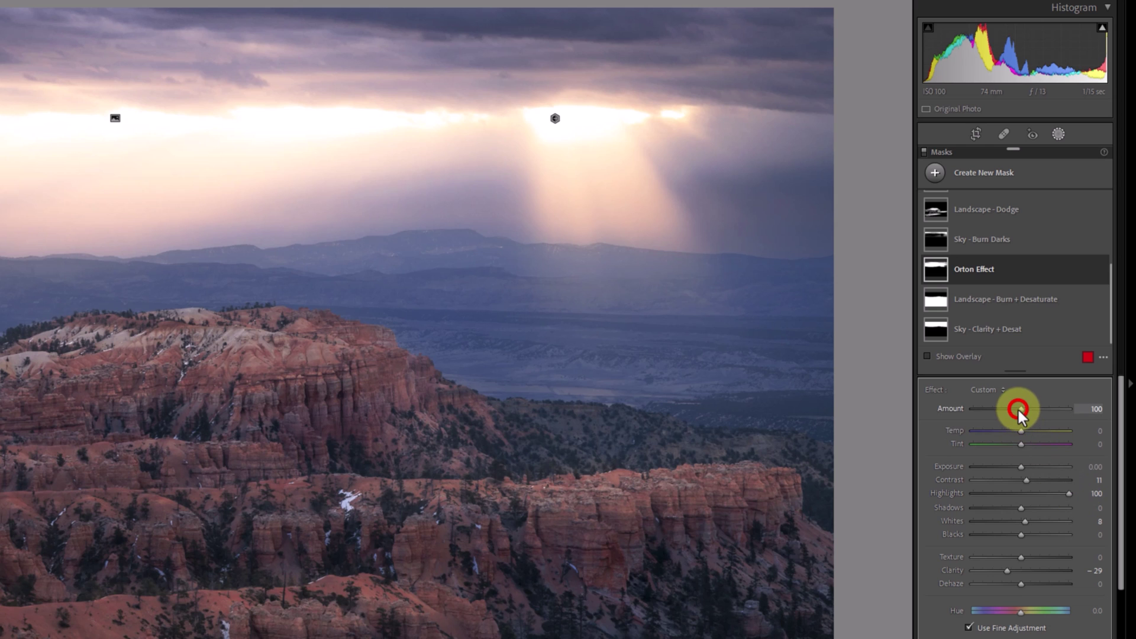
mouse_move(1017, 410)
mouse_down()
mouse_move(1073, 410)
mouse_move(1052, 417)
mouse_up()
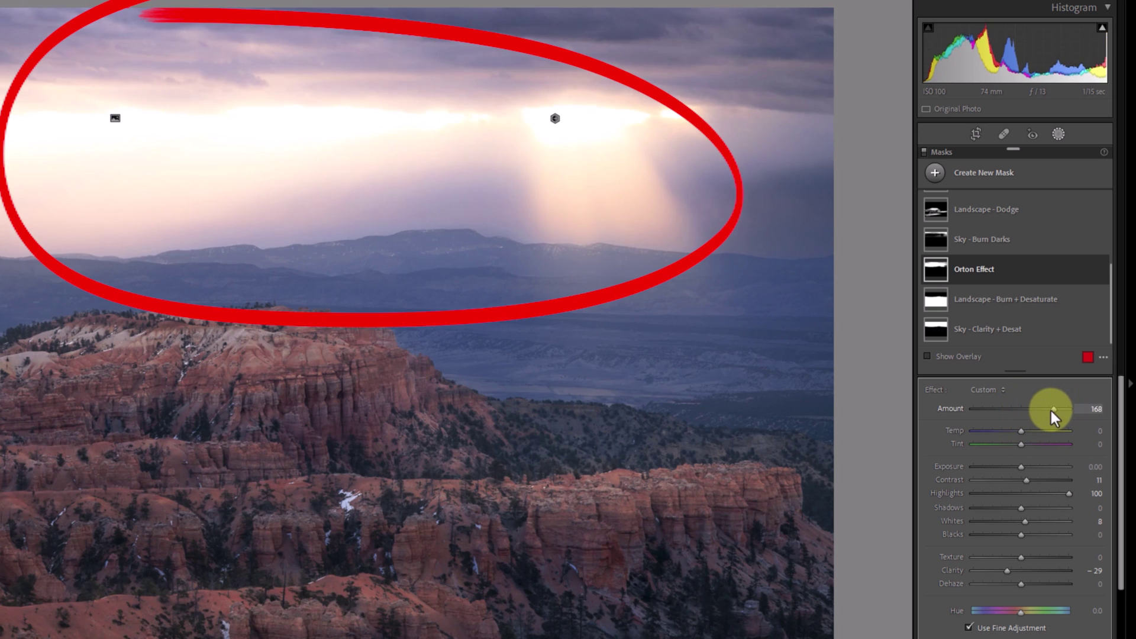
mouse_move(1050, 409)
mouse_down()
mouse_move(1014, 410)
mouse_move(1087, 411)
mouse_up()
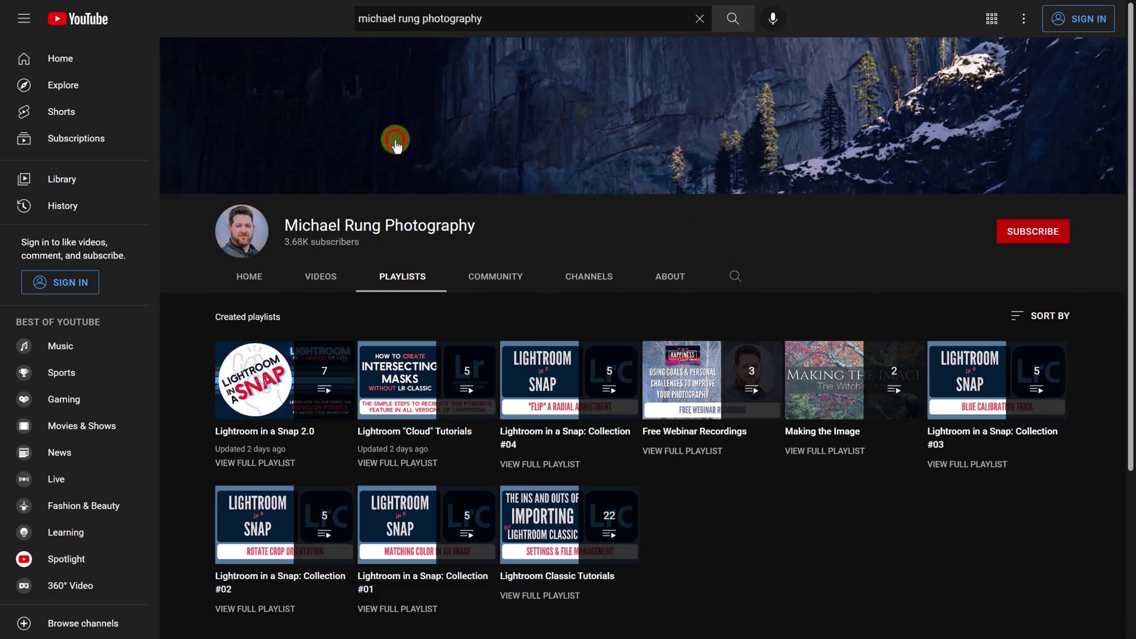
Step: Open the full Lightroom in a Snap 2.0 playlist from the channel's Playlists tab
click(260, 463)
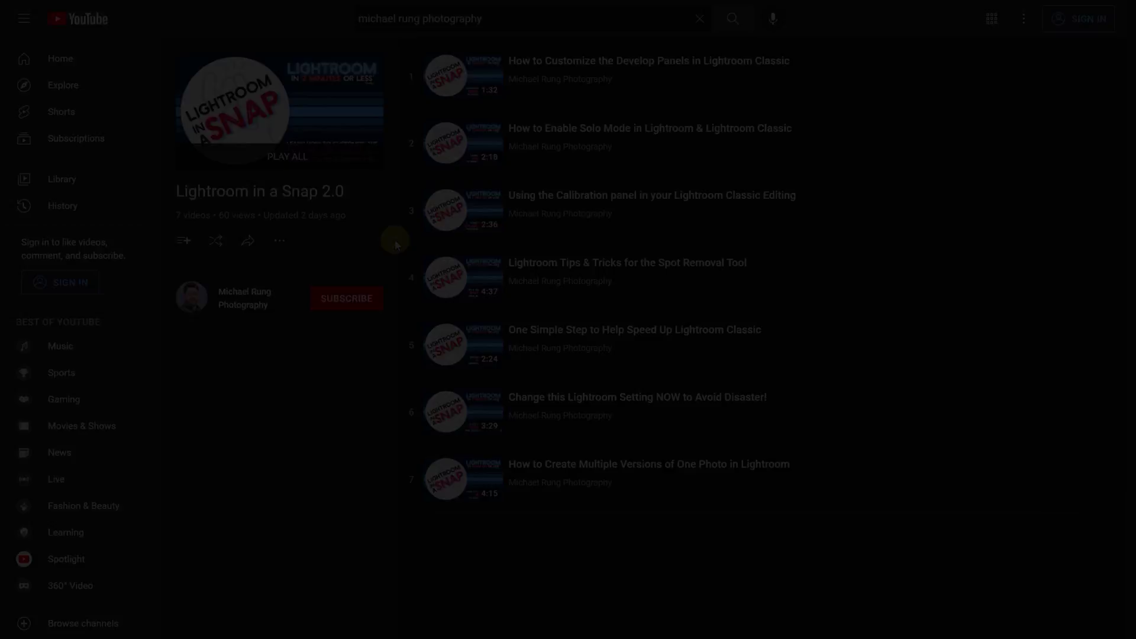